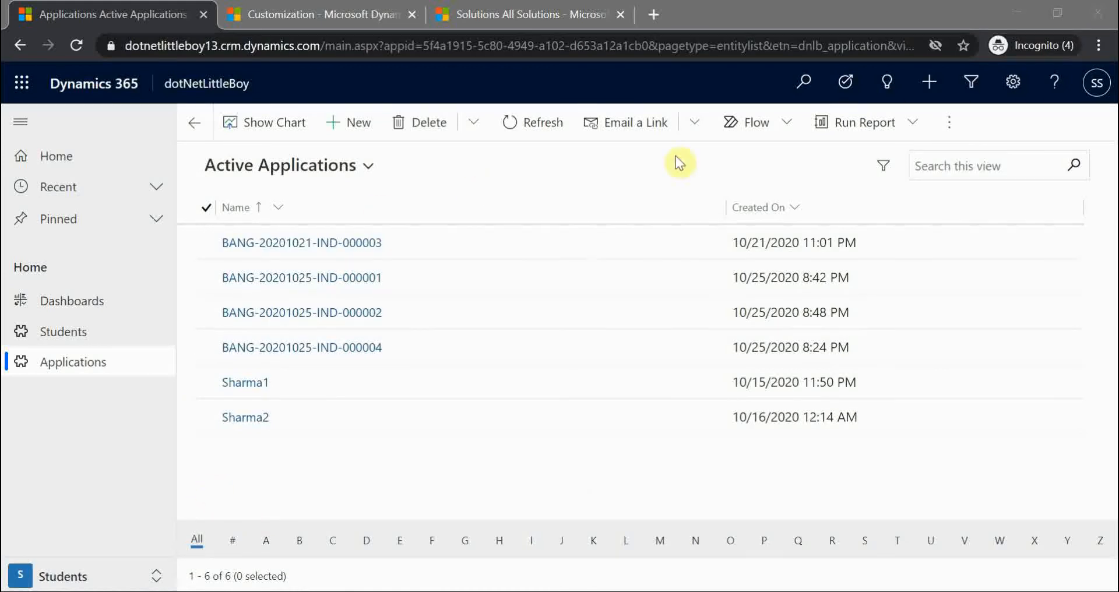
click(761, 122)
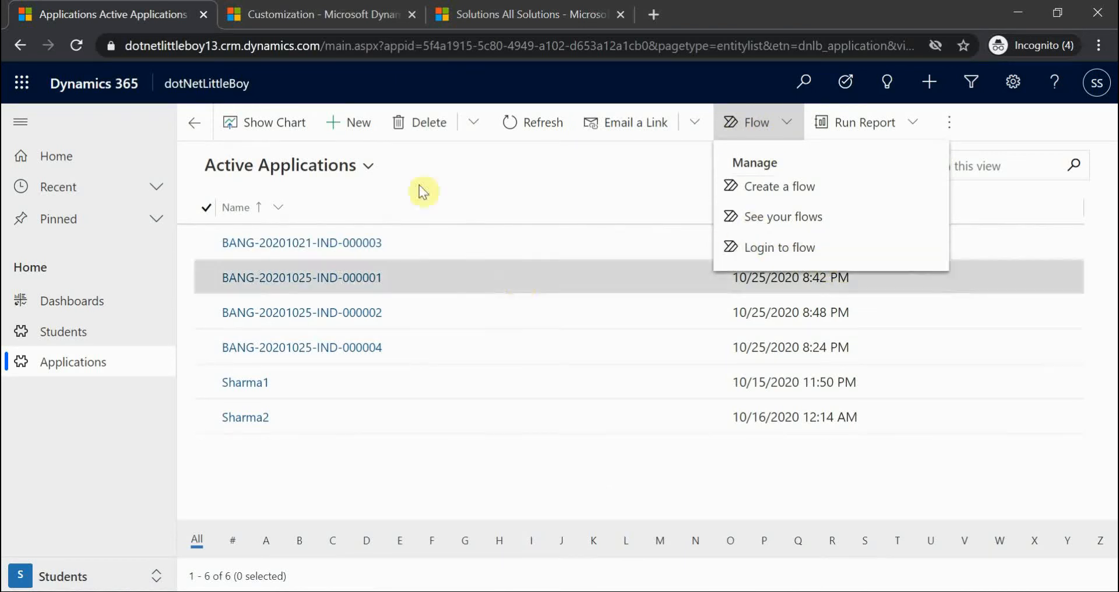
click(478, 180)
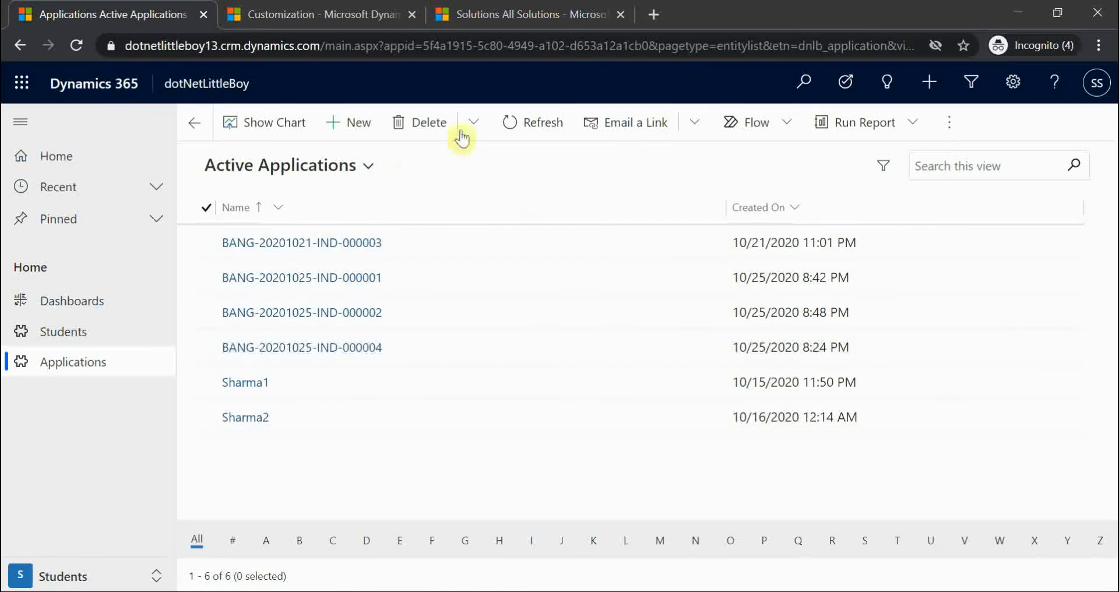
click(345, 250)
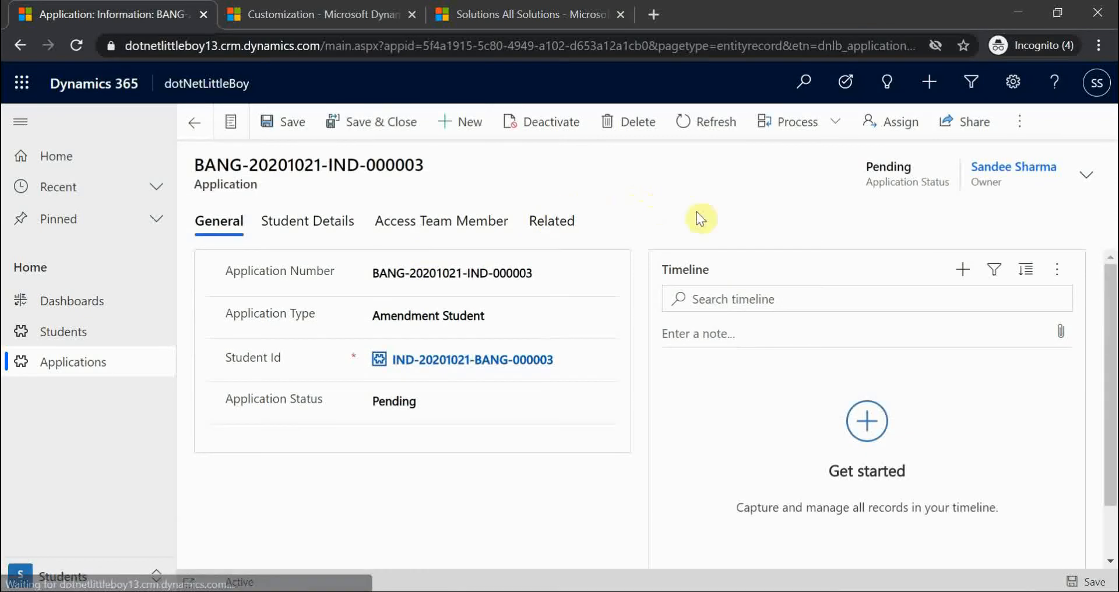
click(1020, 123)
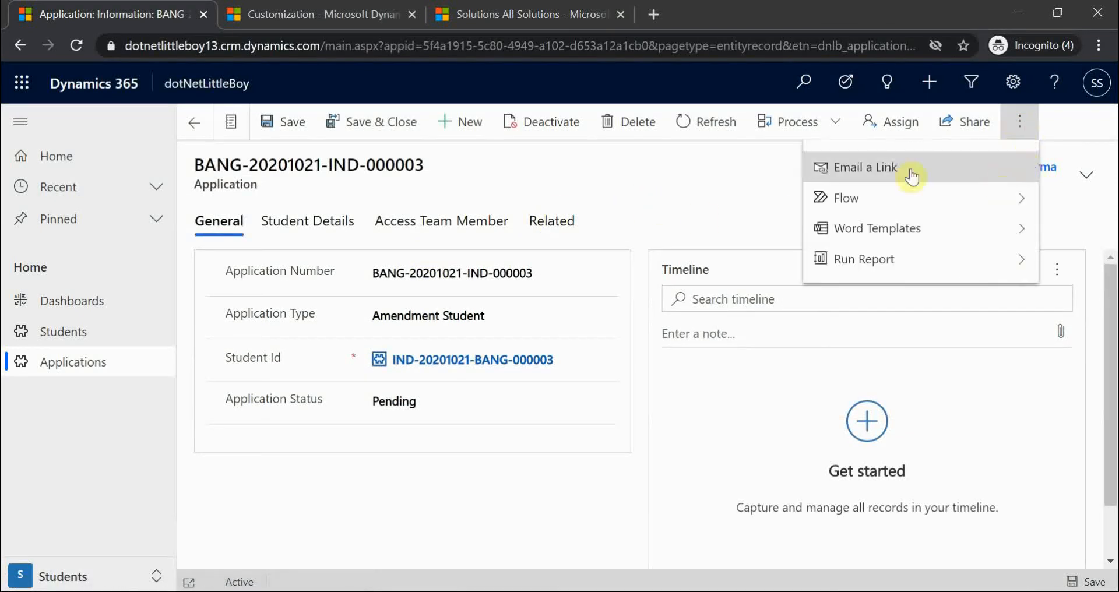
click(841, 200)
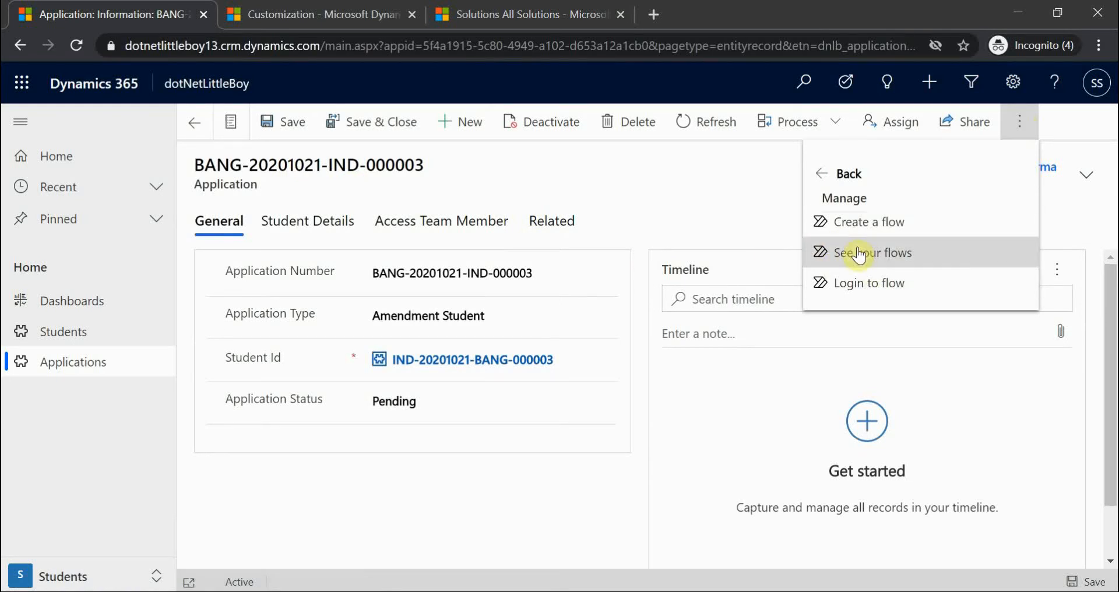
click(698, 196)
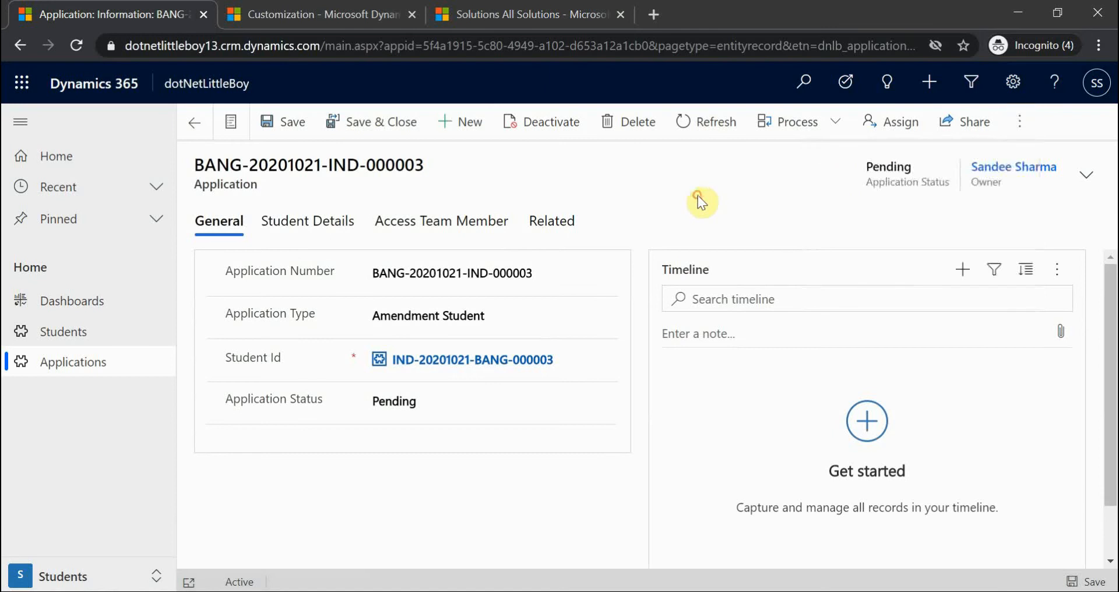
click(194, 122)
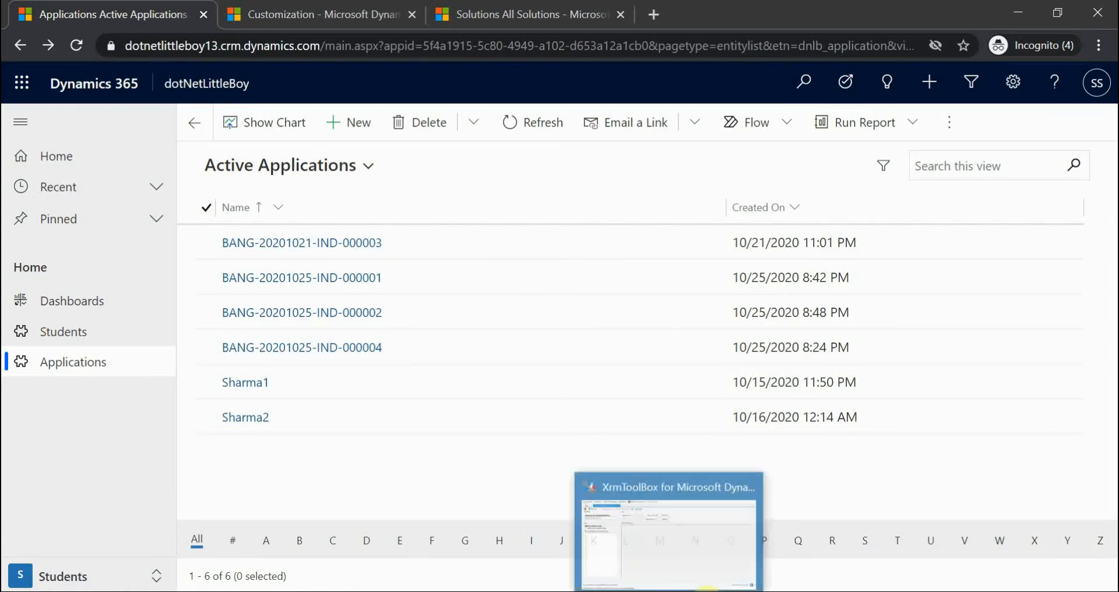
click(661, 527)
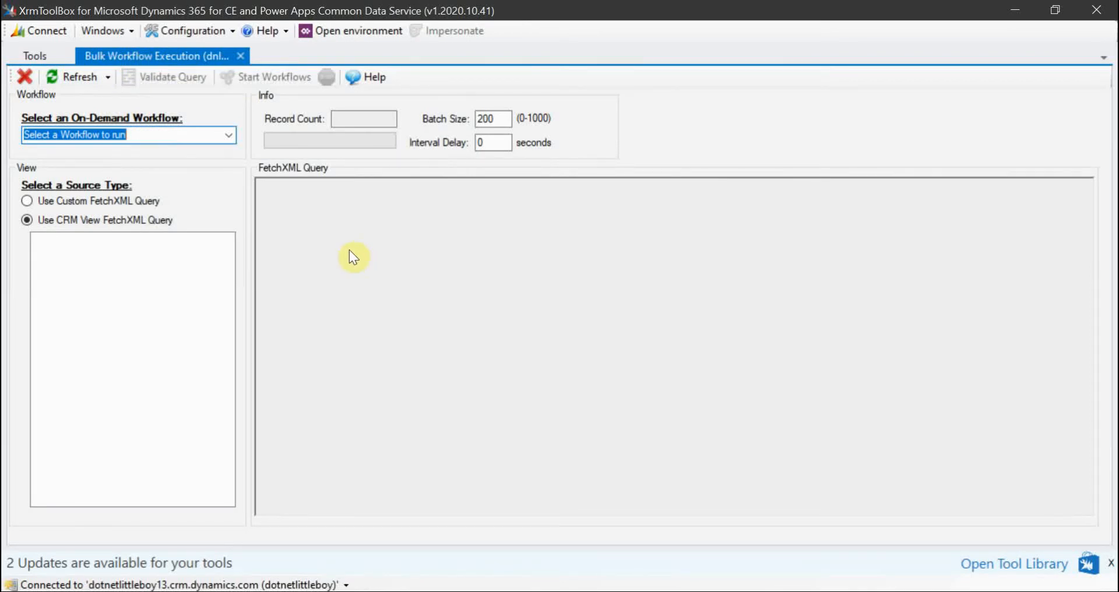
click(228, 134)
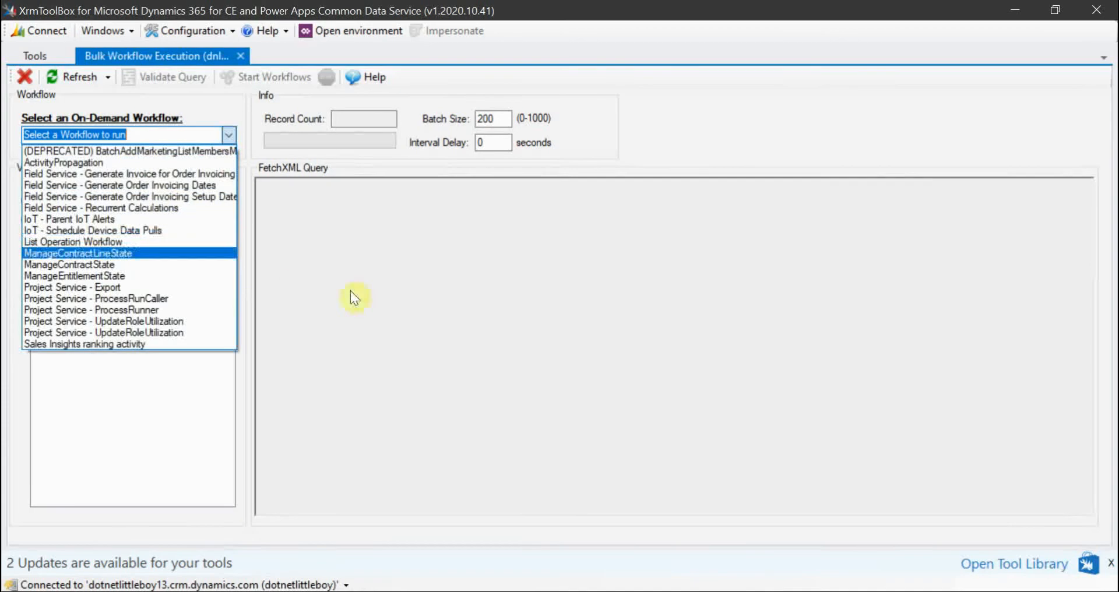
click(333, 299)
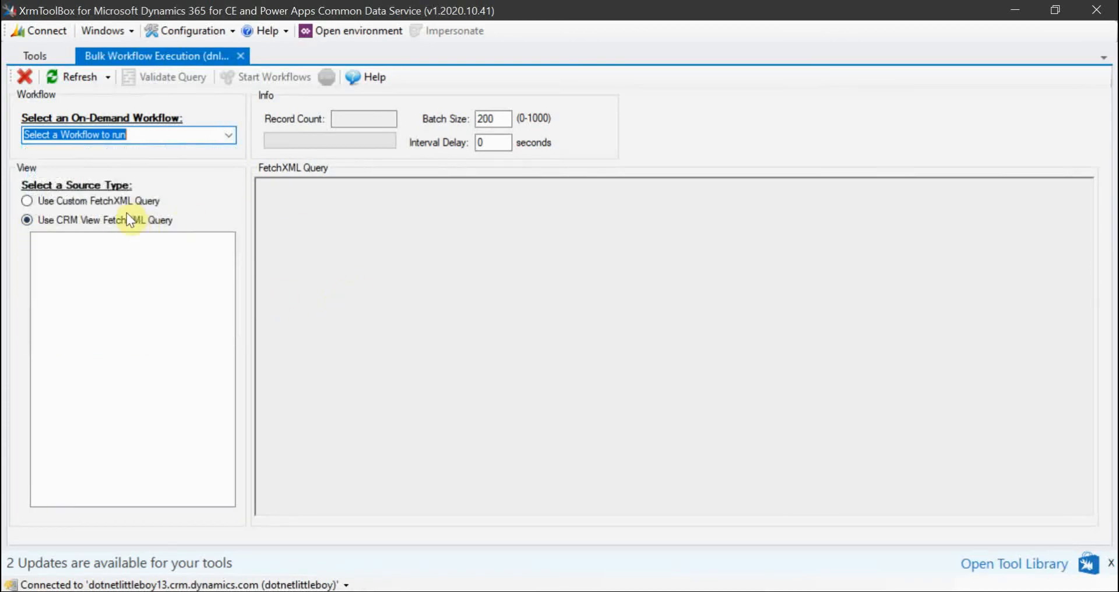
click(106, 222)
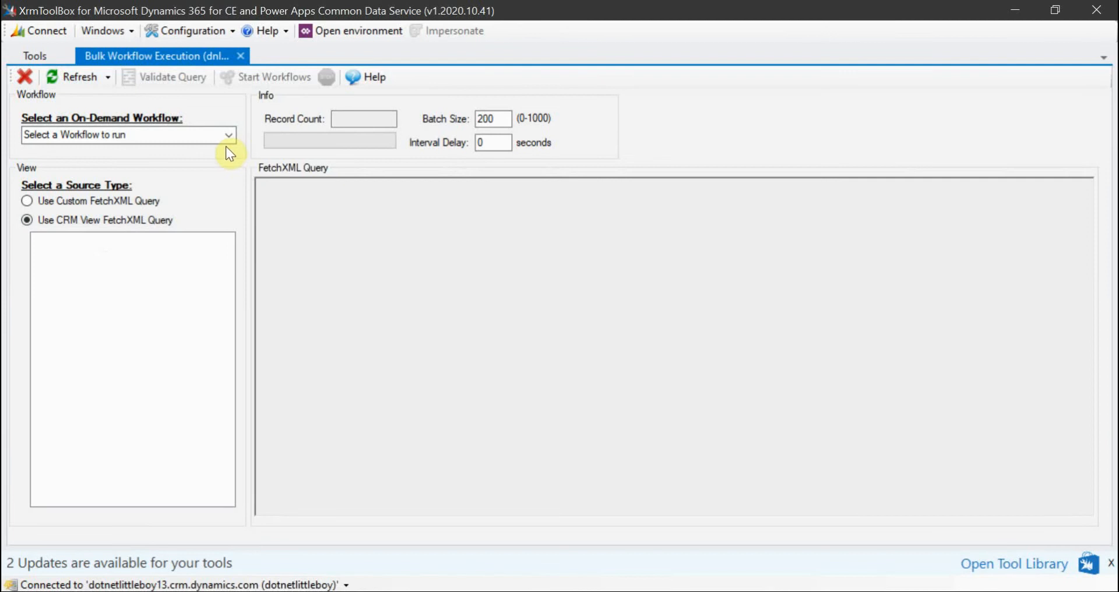
click(229, 132)
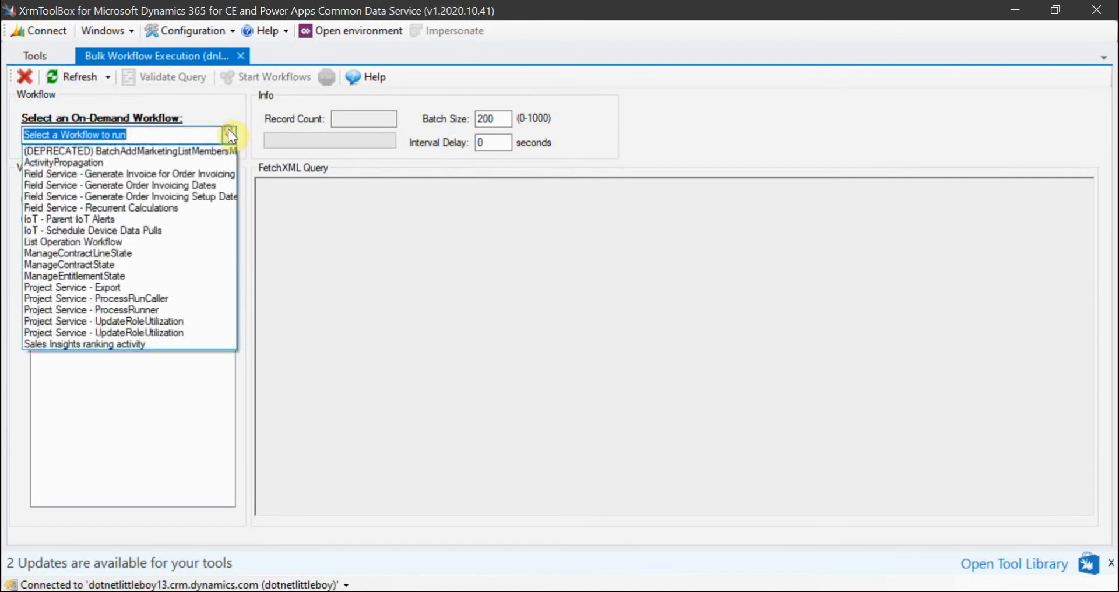
click(288, 209)
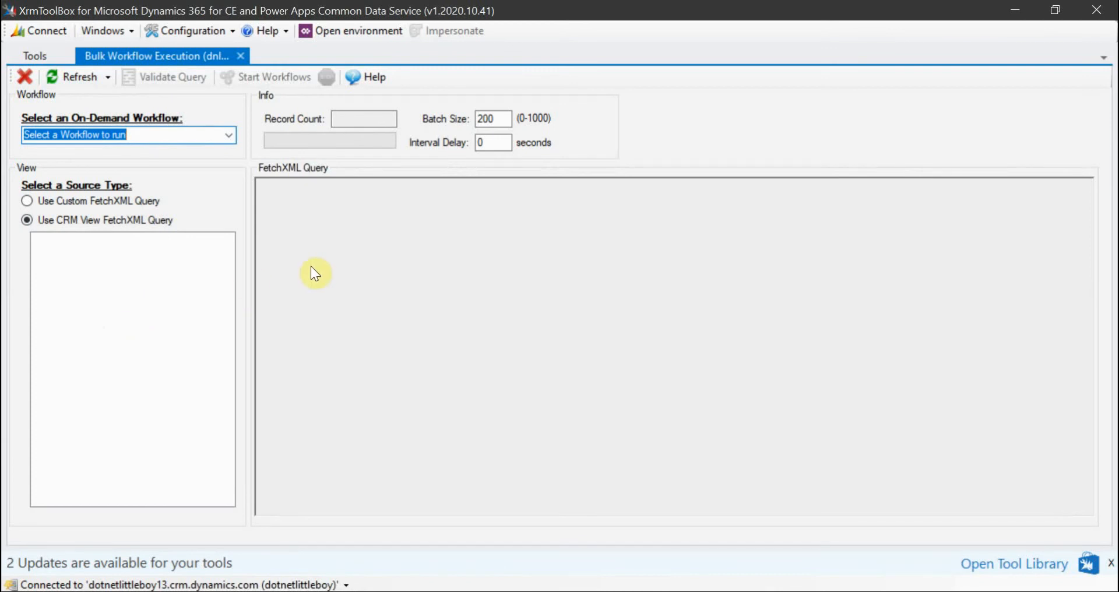
click(1002, 5)
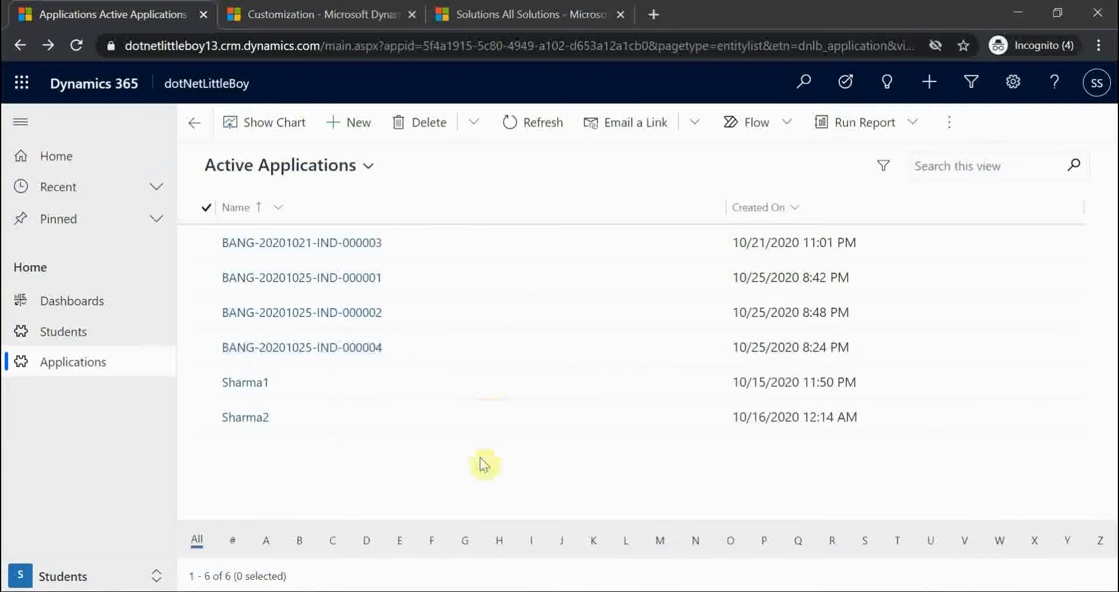
click(474, 205)
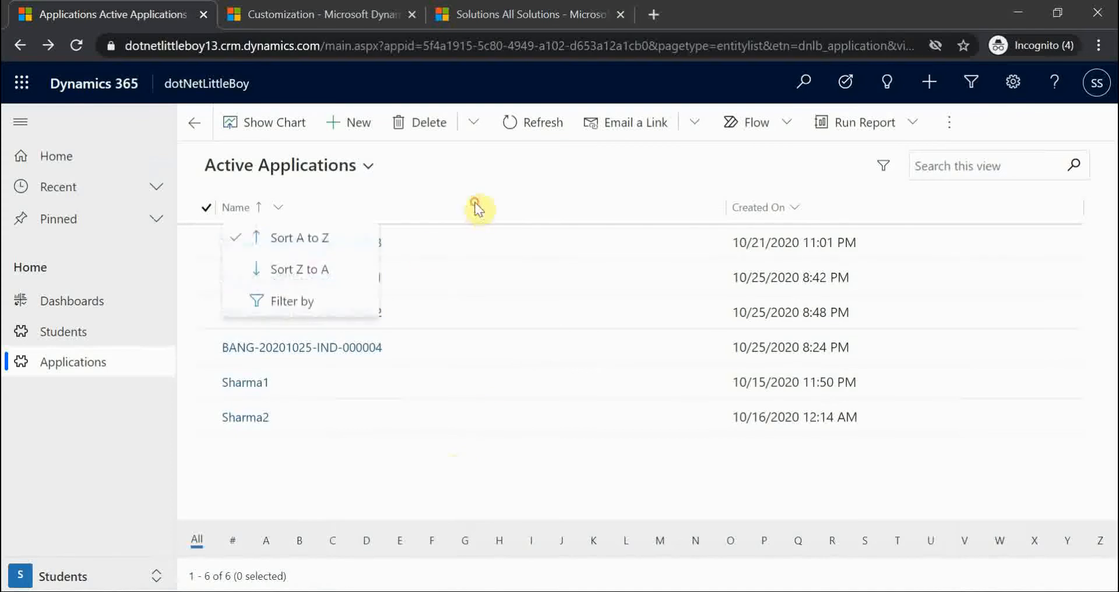
click(481, 190)
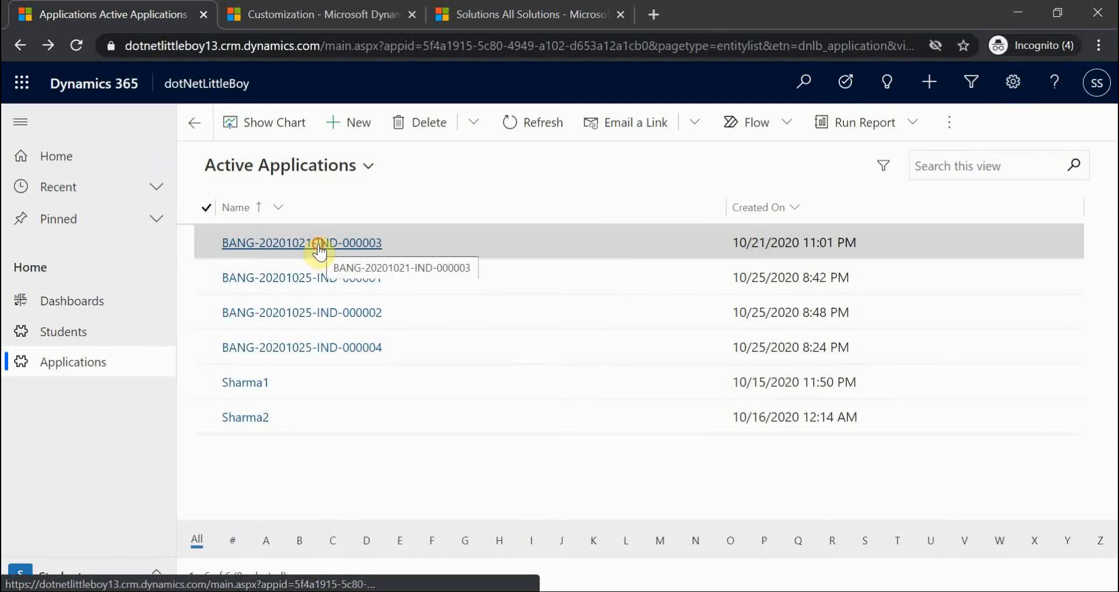
click(318, 245)
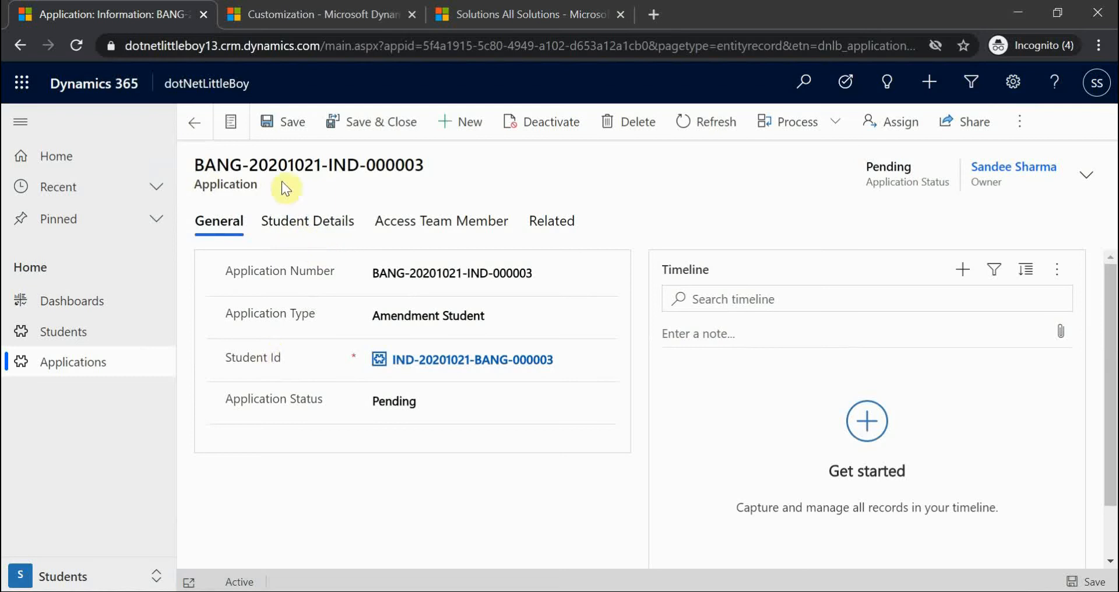
- Review the application's Student Details tab, then return to its General tab
click(307, 222)
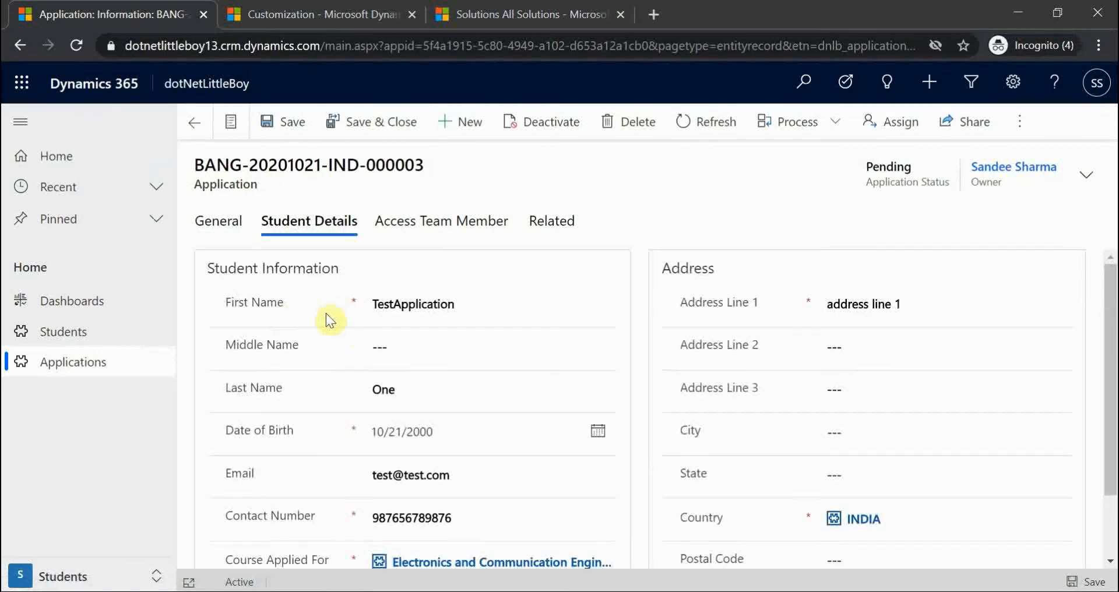
scroll(426, 443, down, 3)
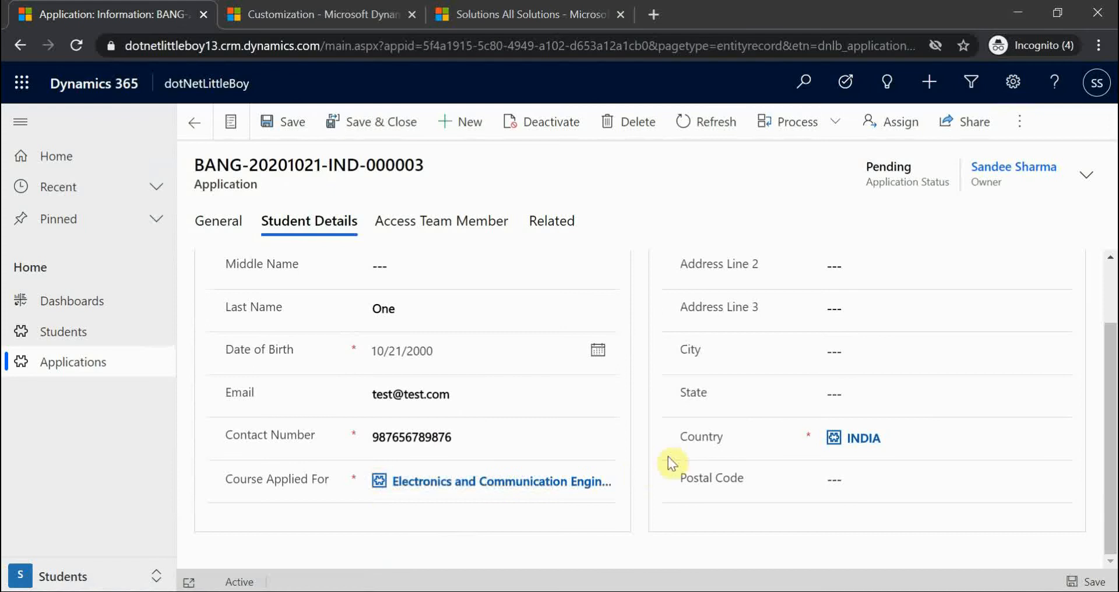
scroll(828, 452, up, 3)
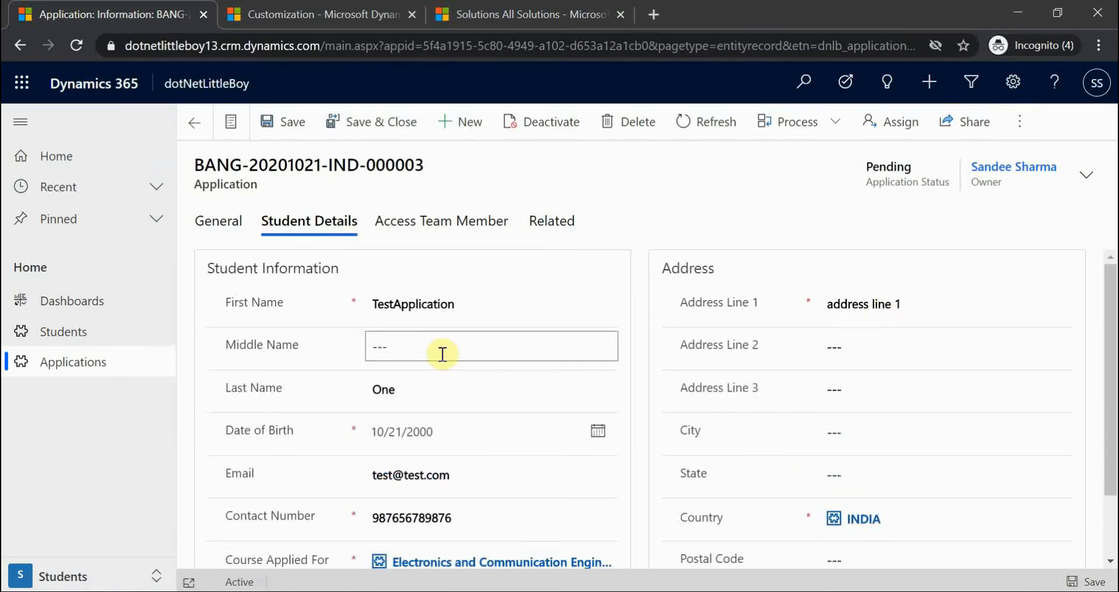
click(217, 221)
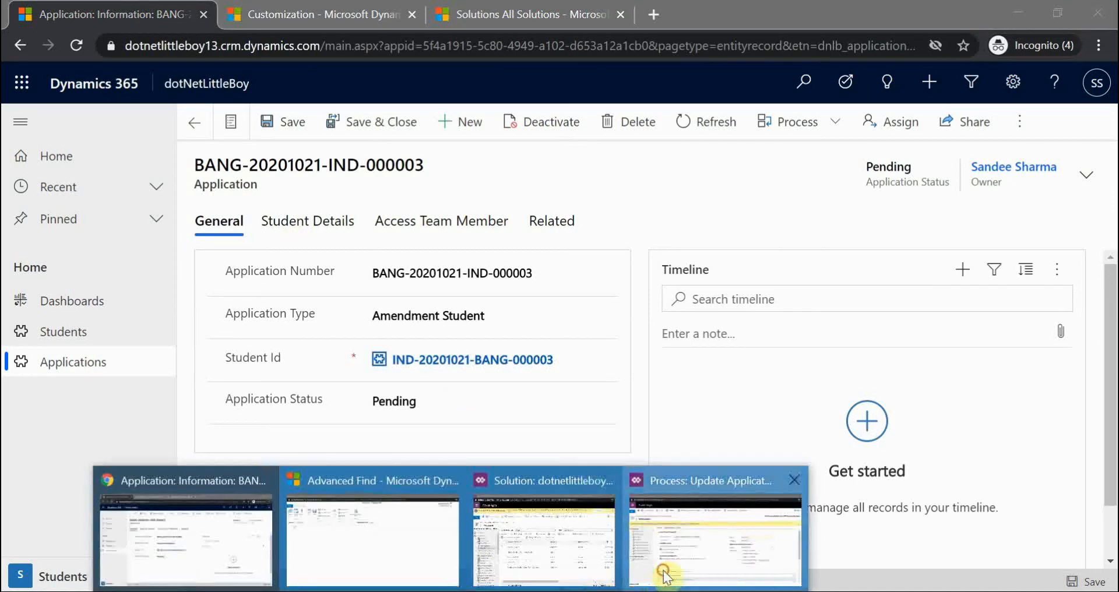
- Check the workflow window and the solution's Processes list, then return to the application record
click(665, 574)
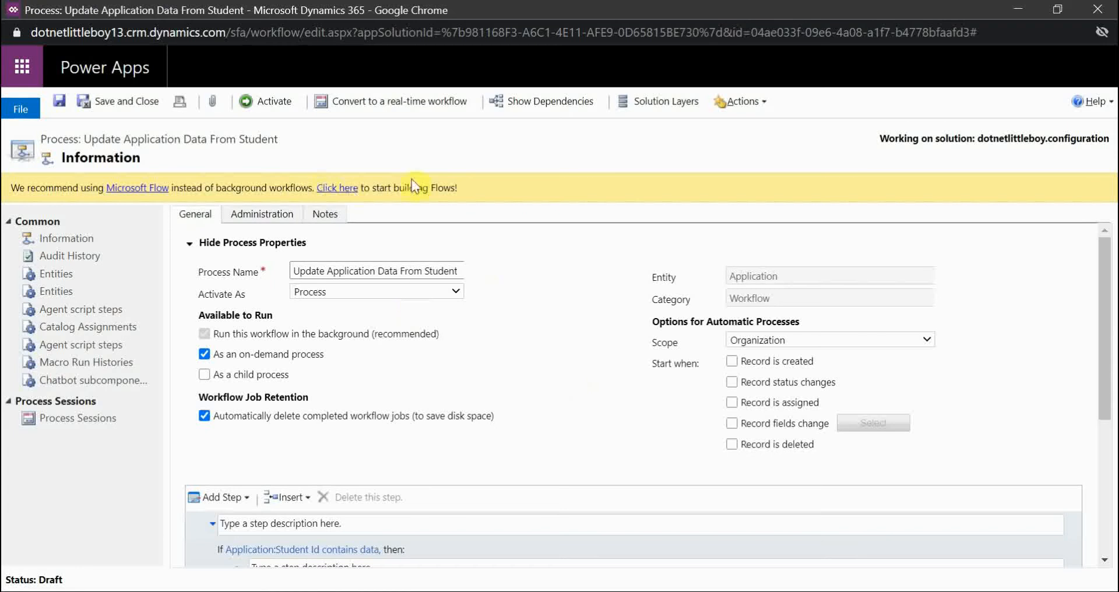
click(504, 585)
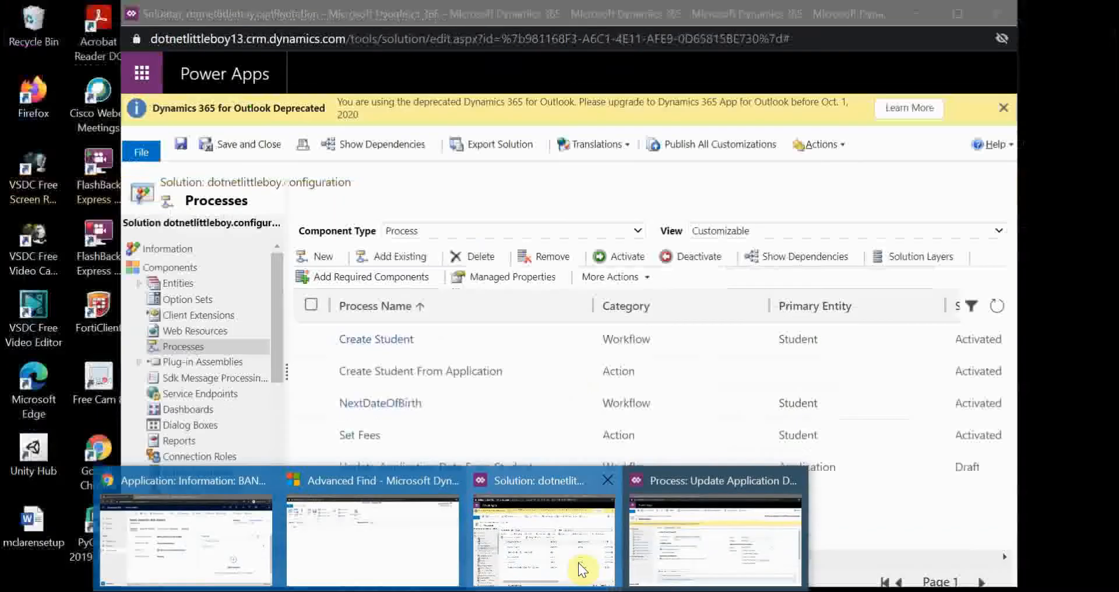
click(580, 568)
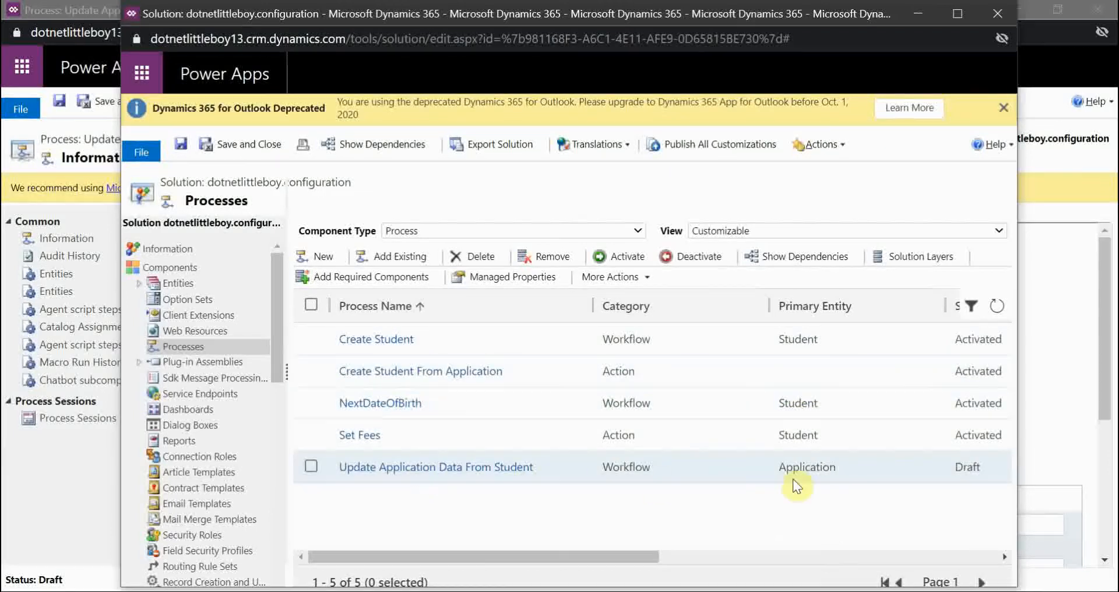
mouse_move(499, 588)
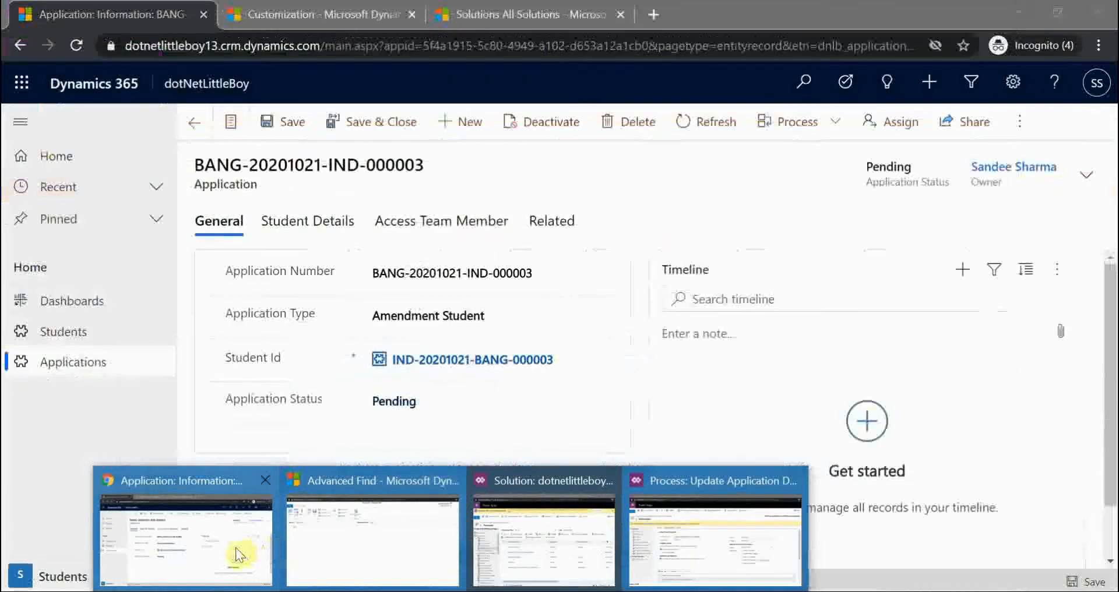
click(239, 554)
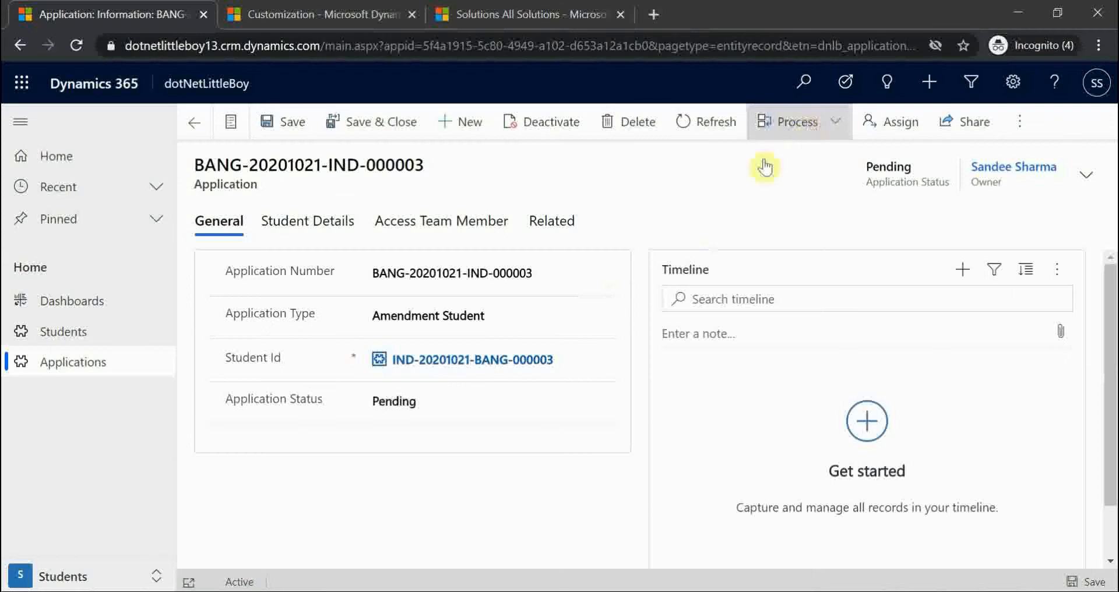
click(1021, 122)
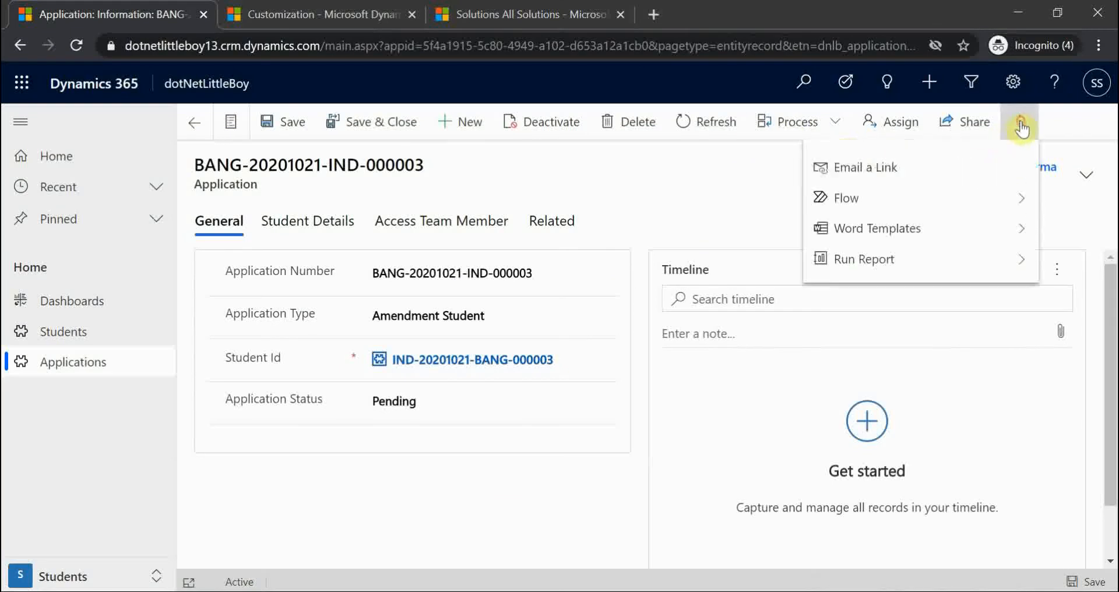
click(884, 196)
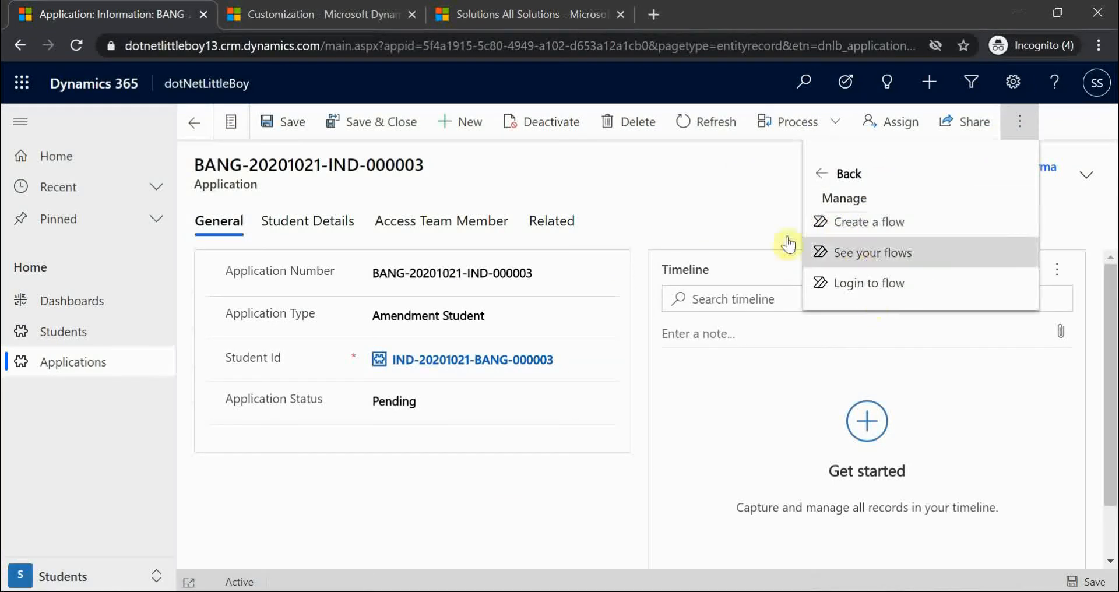
click(703, 188)
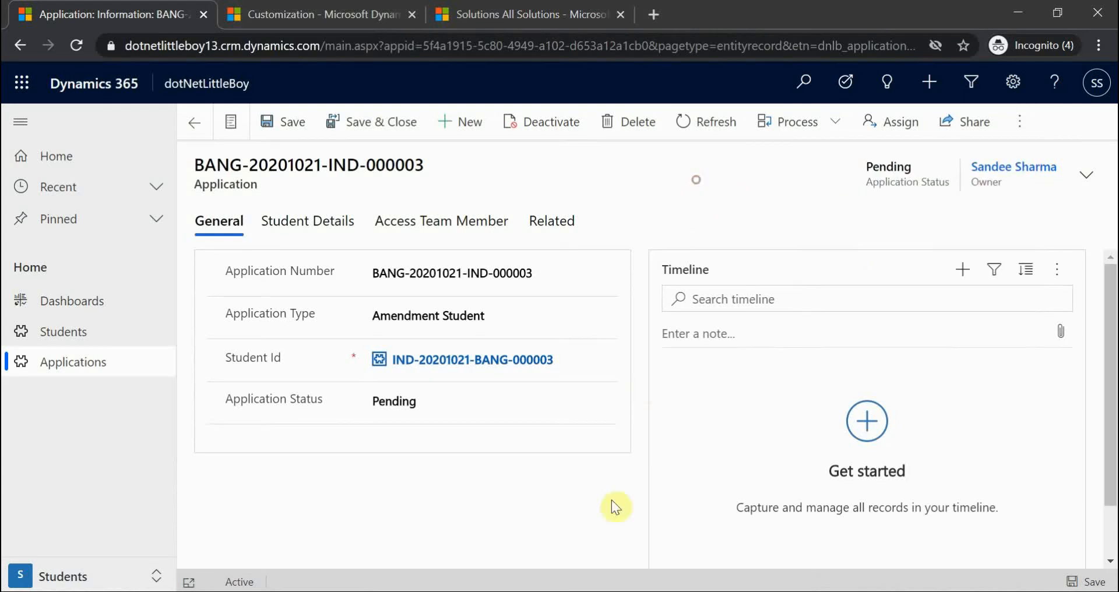
- Keep the Update Application Data From Student process scope at Organization, then return to the application
click(656, 583)
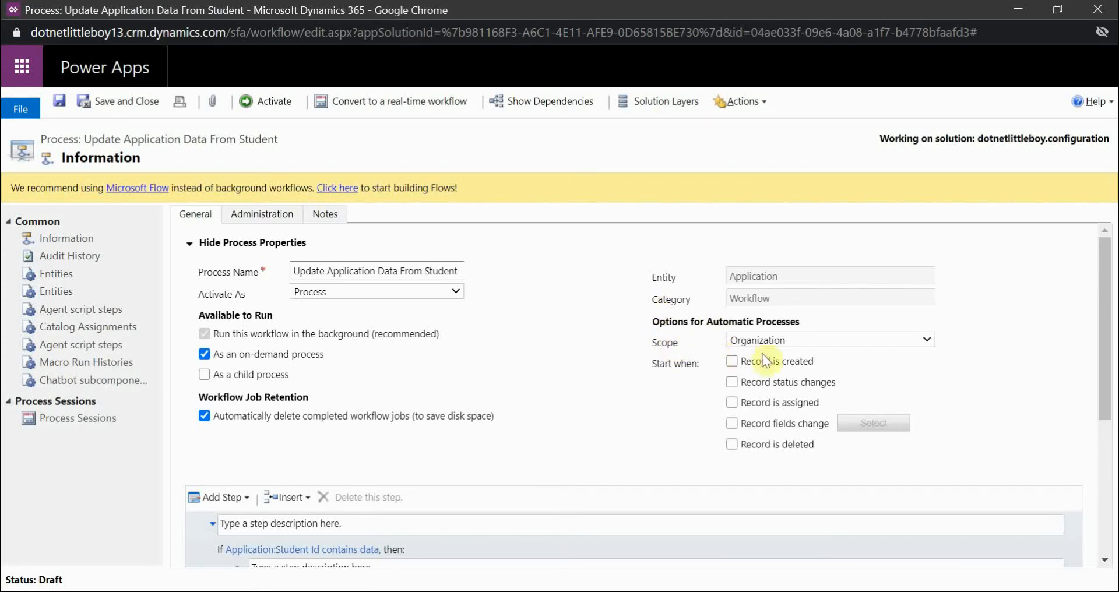
click(801, 339)
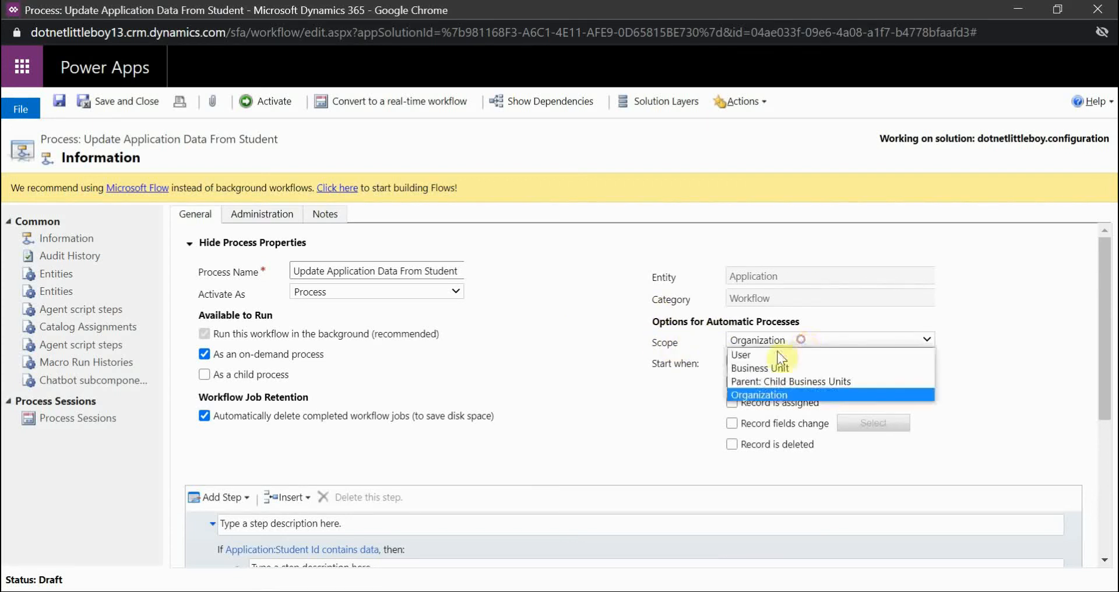
click(758, 395)
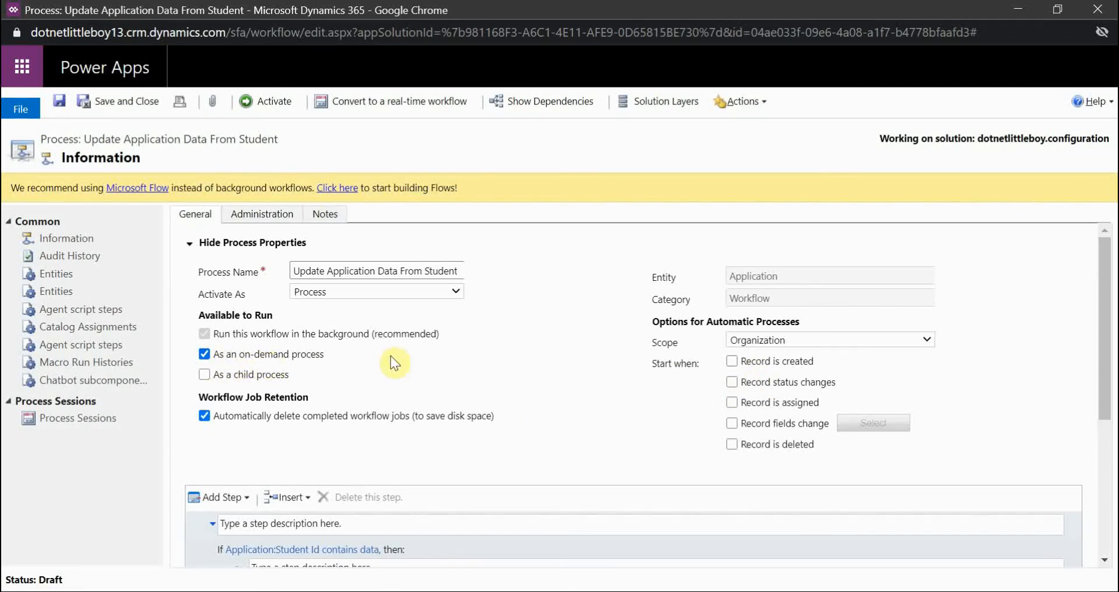
mouse_move(463, 586)
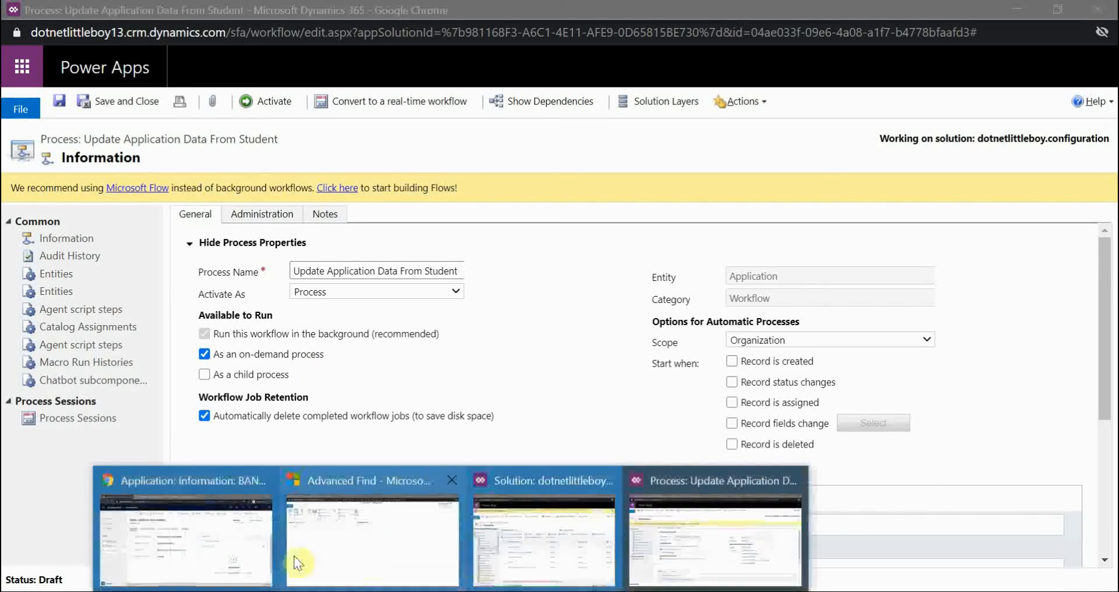
click(294, 555)
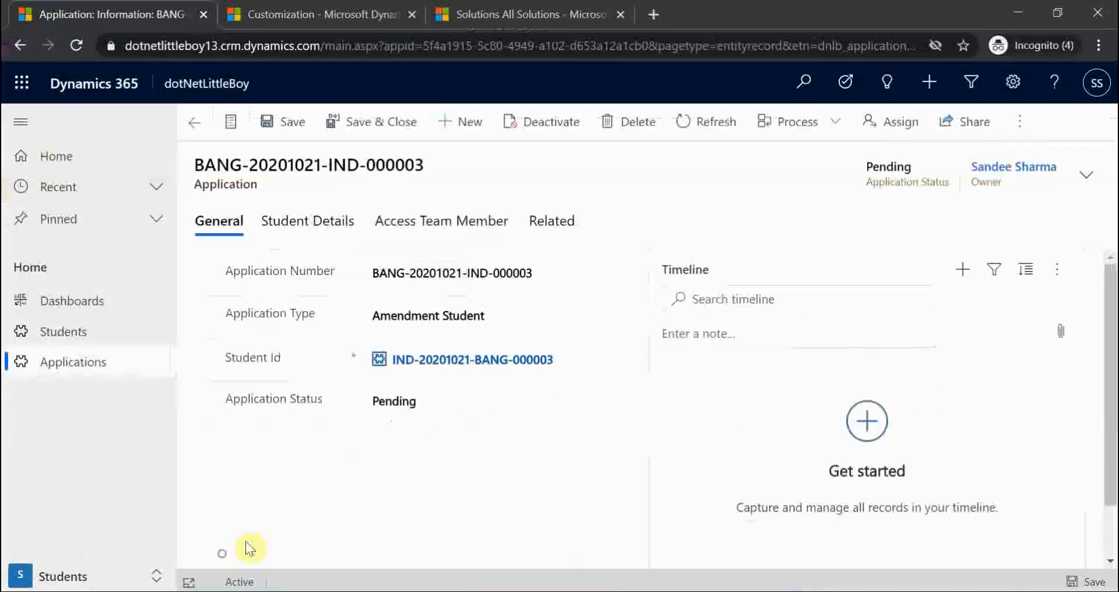
- Minimize the application record window to reveal the process editor
click(1018, 12)
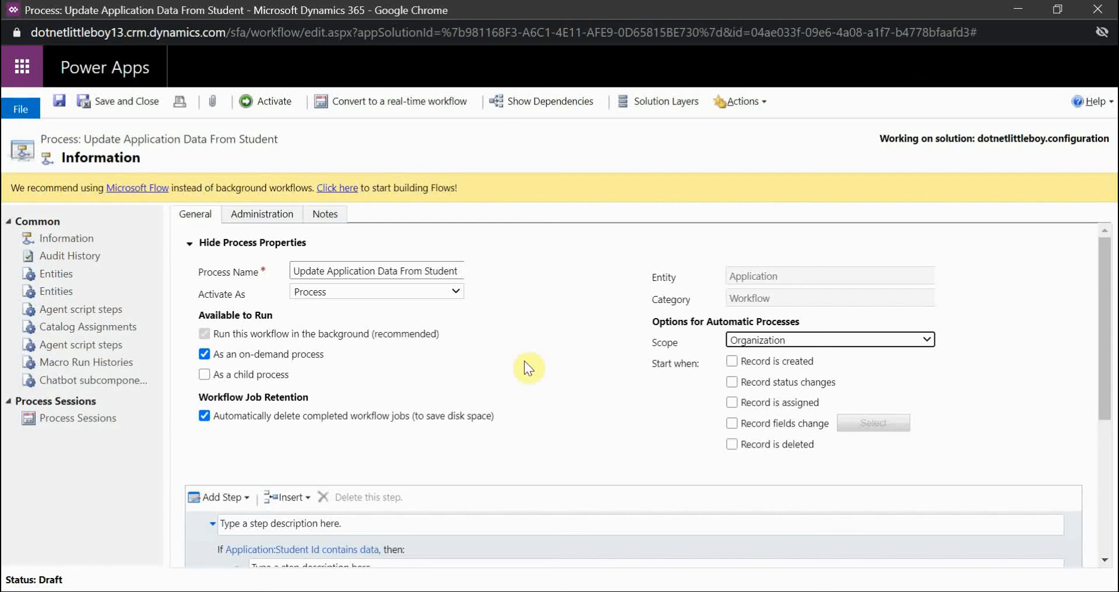
scroll(551, 368, down, 2)
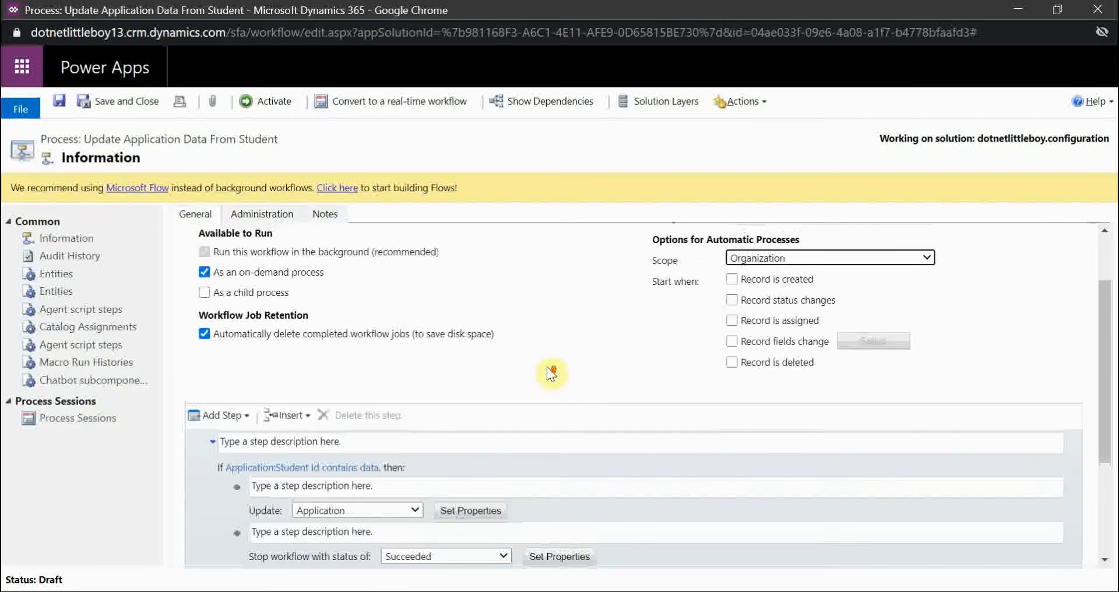
scroll(550, 369, up, 2)
scroll(525, 400, down, 3)
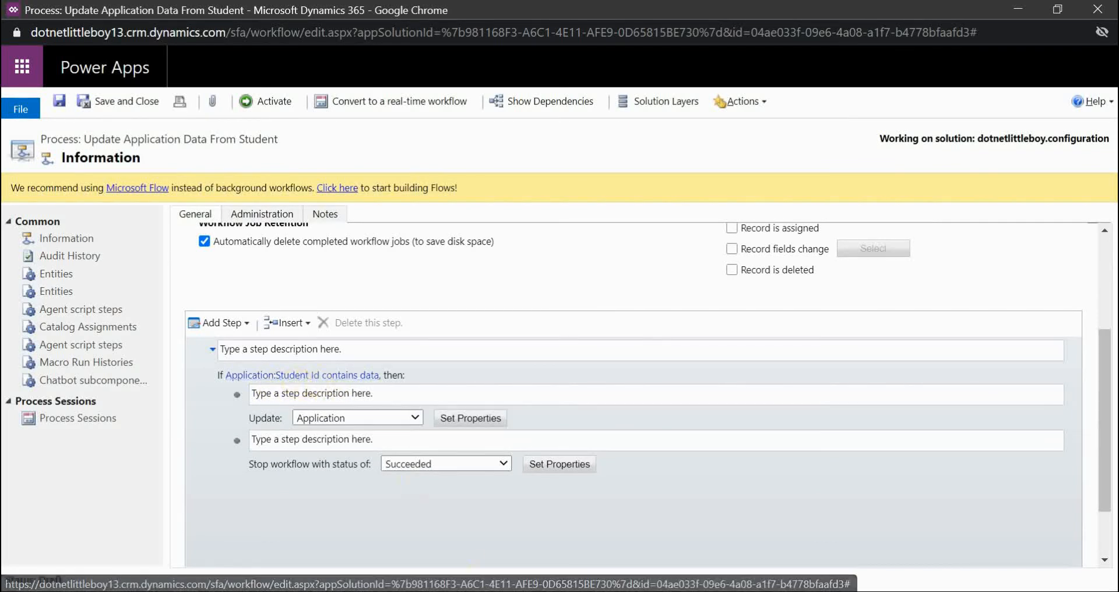
click(451, 591)
click(245, 558)
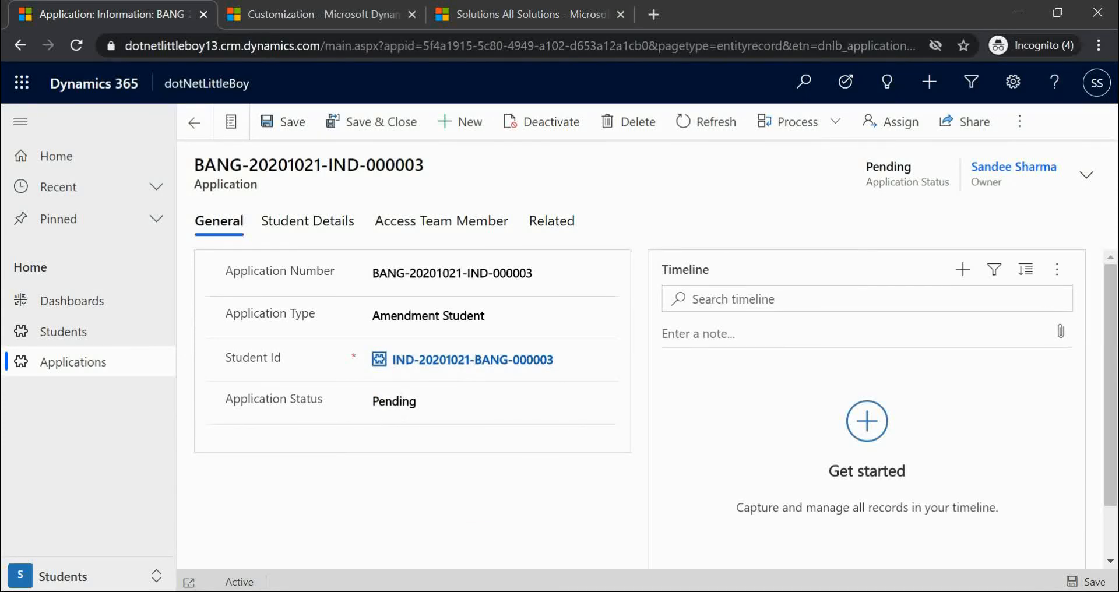
click(682, 563)
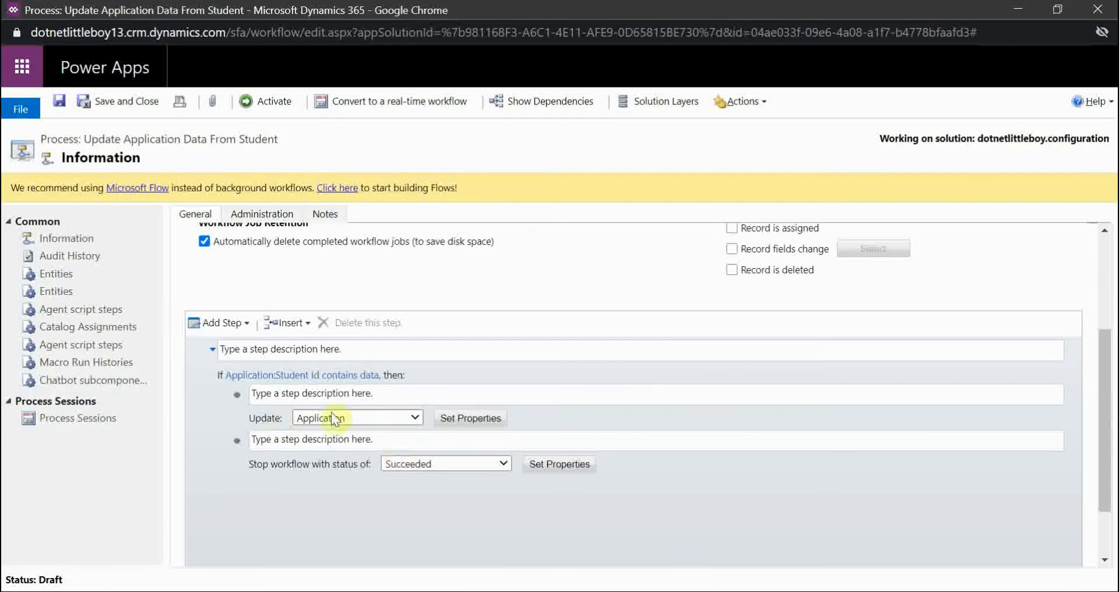
click(470, 418)
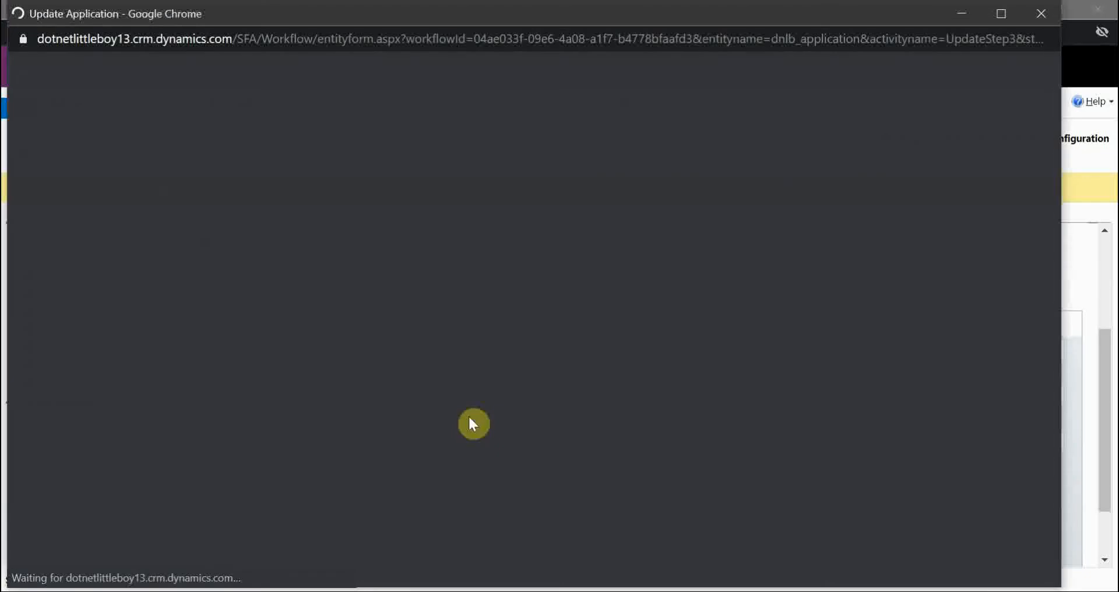
scroll(305, 373, down, 5)
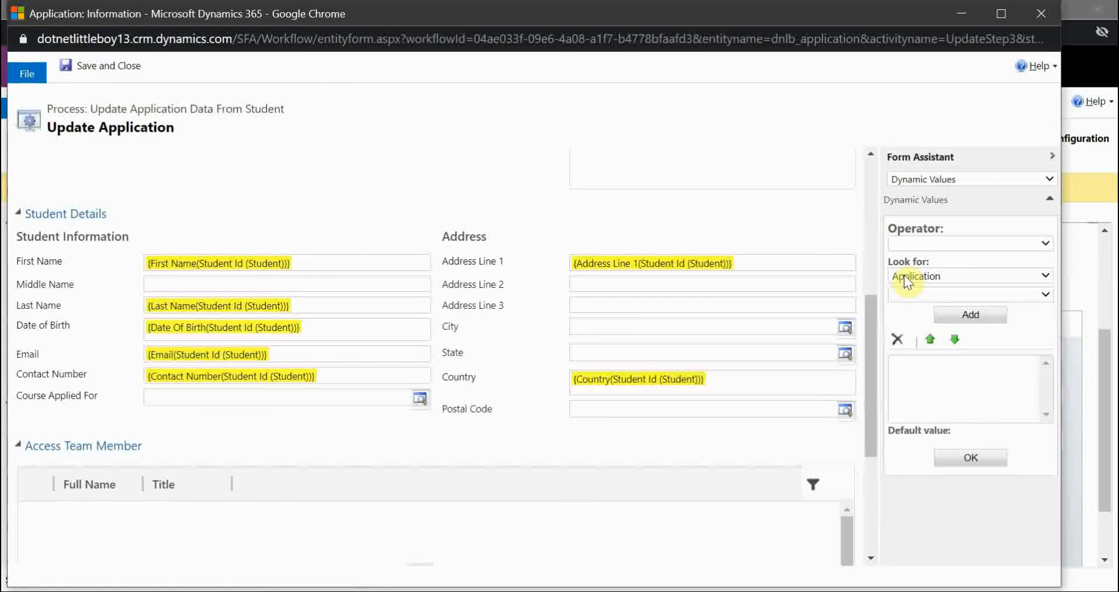
click(320, 264)
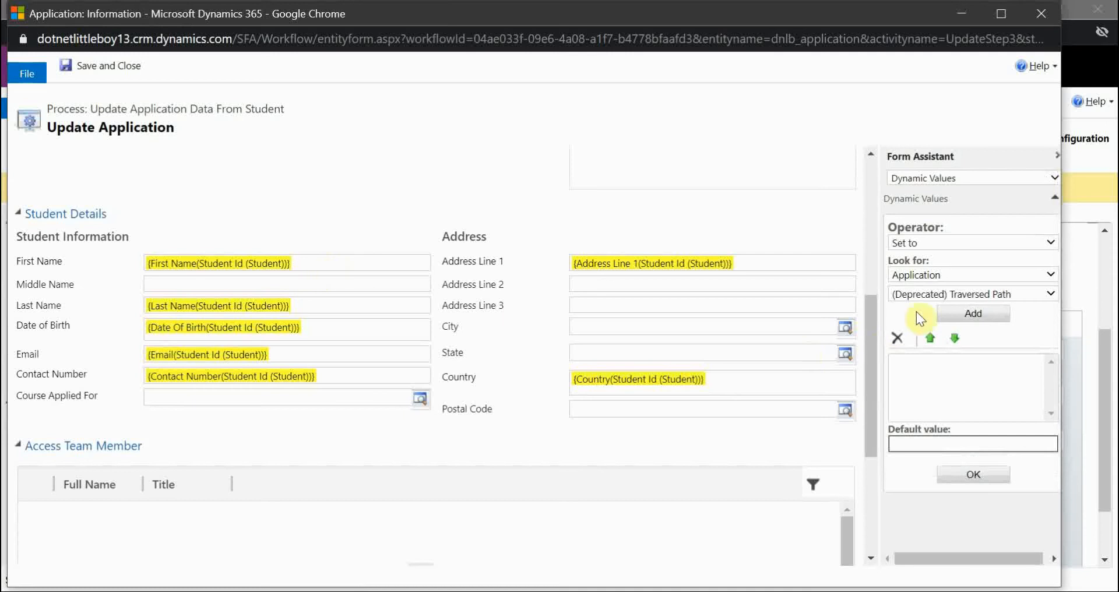
click(928, 297)
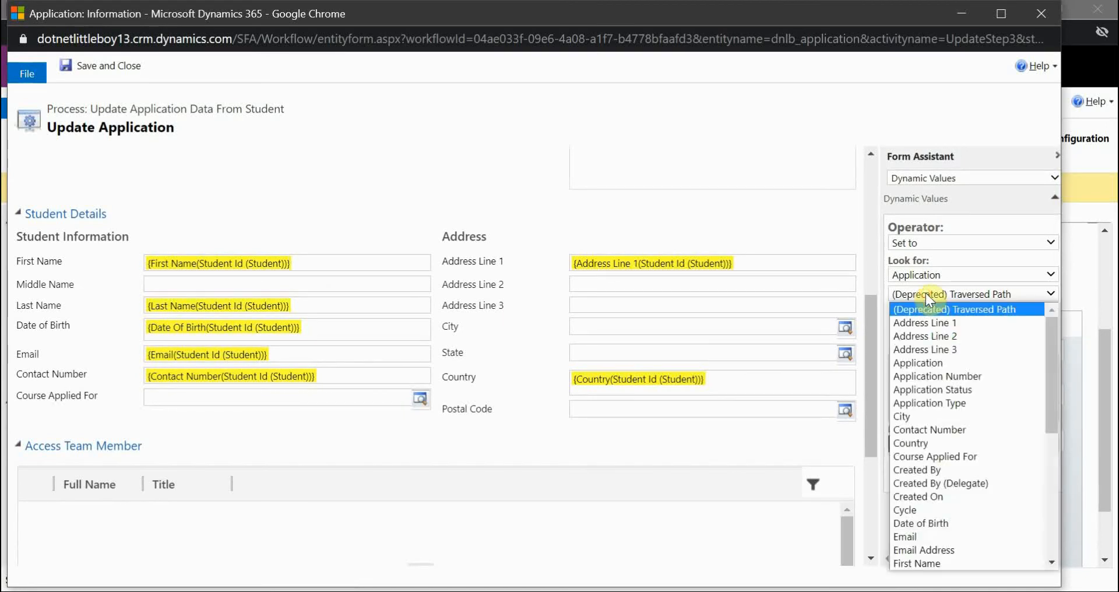
scroll(959, 487, down, 6)
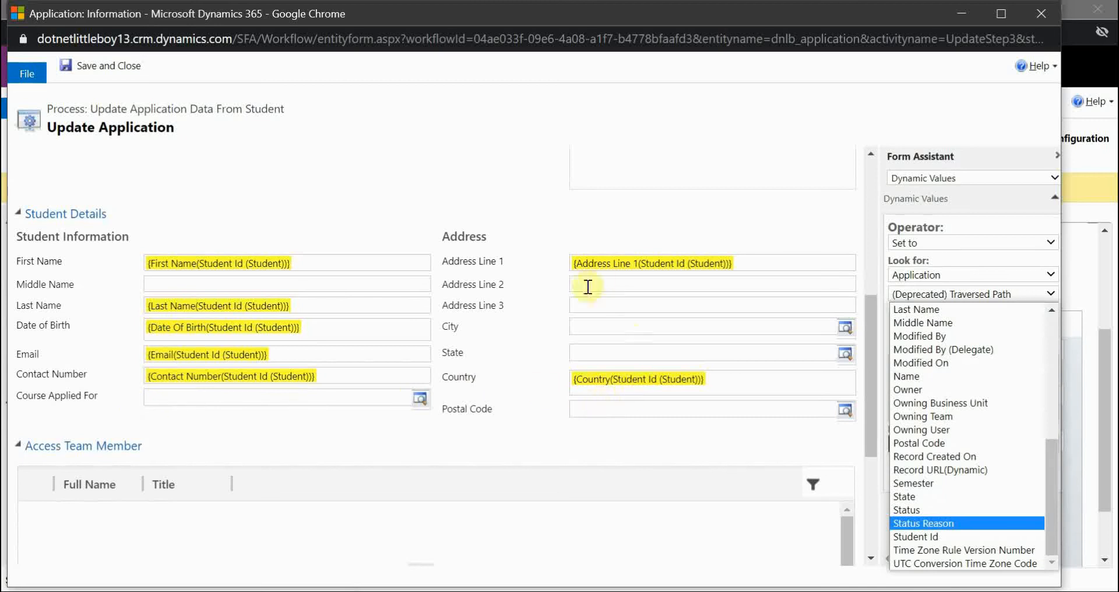
click(485, 172)
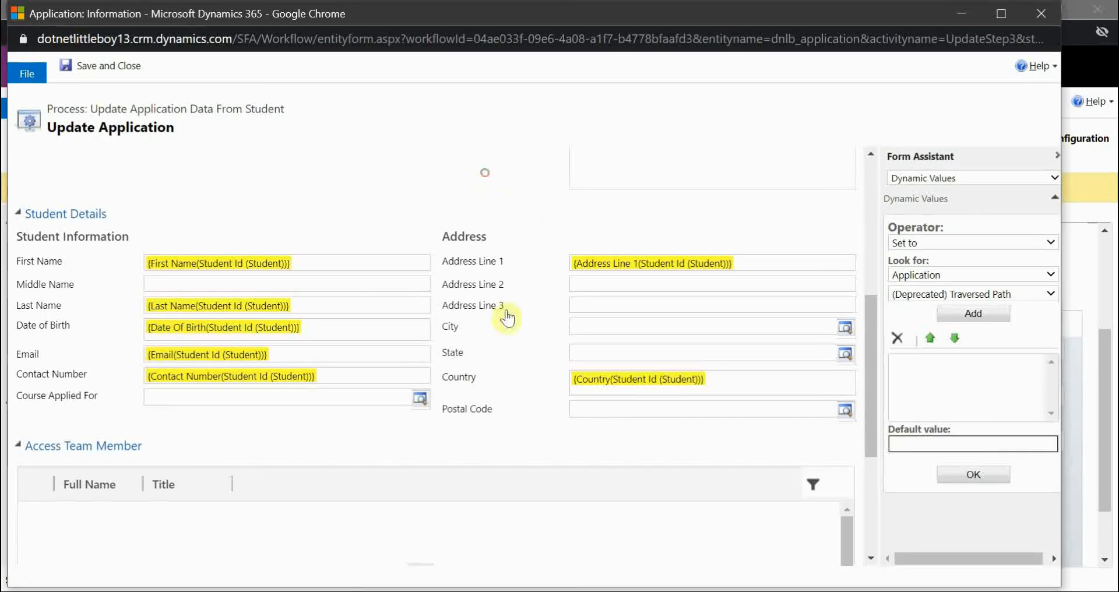
scroll(422, 350, down, 2)
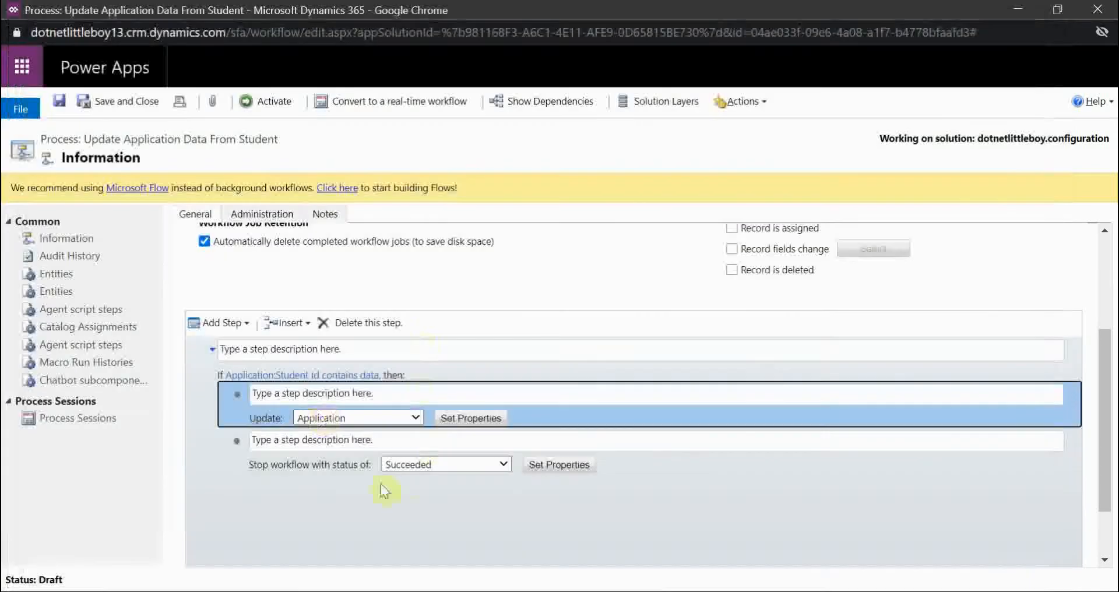
click(375, 507)
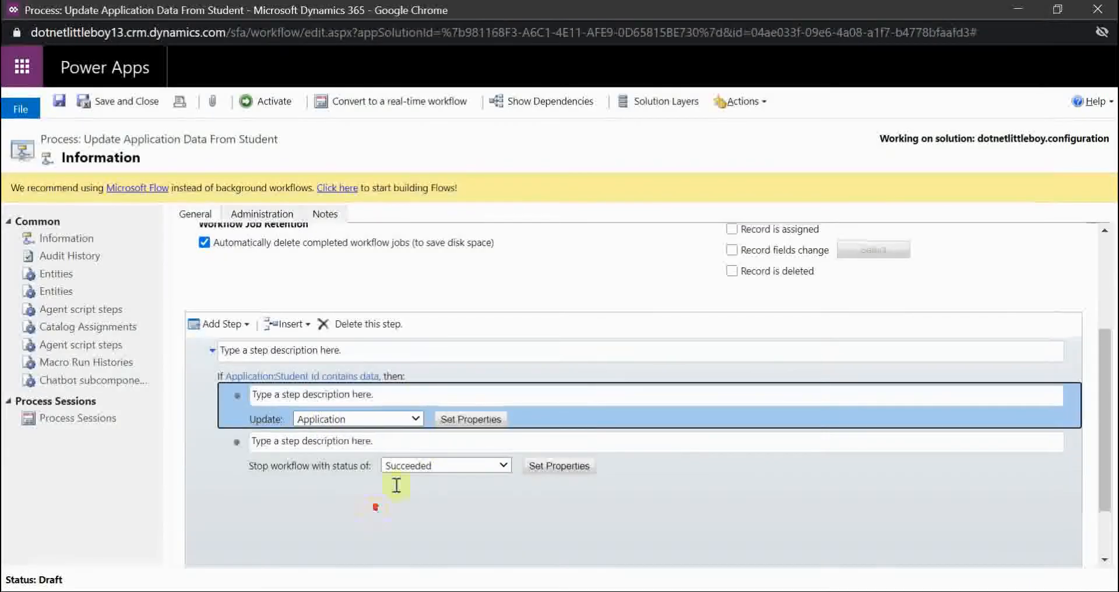
- Activate the Update Application Data From Student workflow and refresh the application record
scroll(396, 485, up, 3)
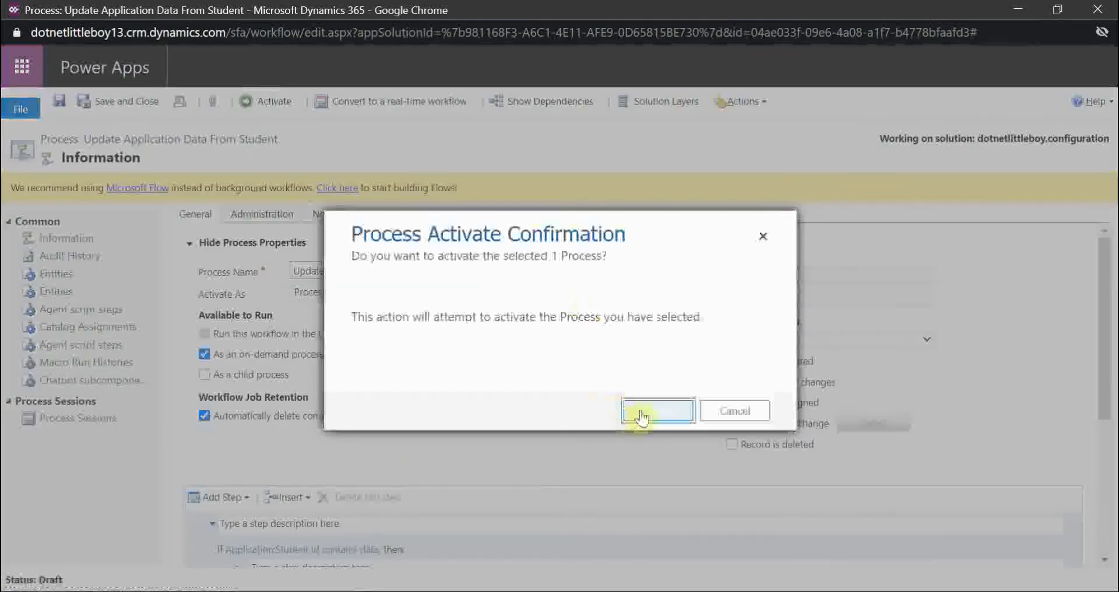
click(643, 412)
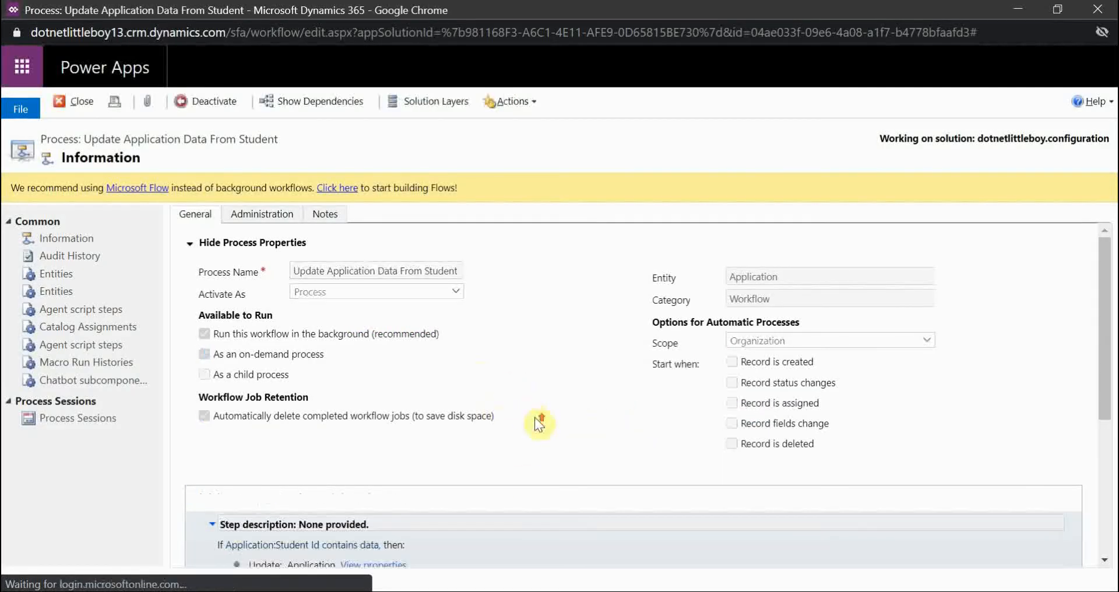
click(450, 591)
click(187, 542)
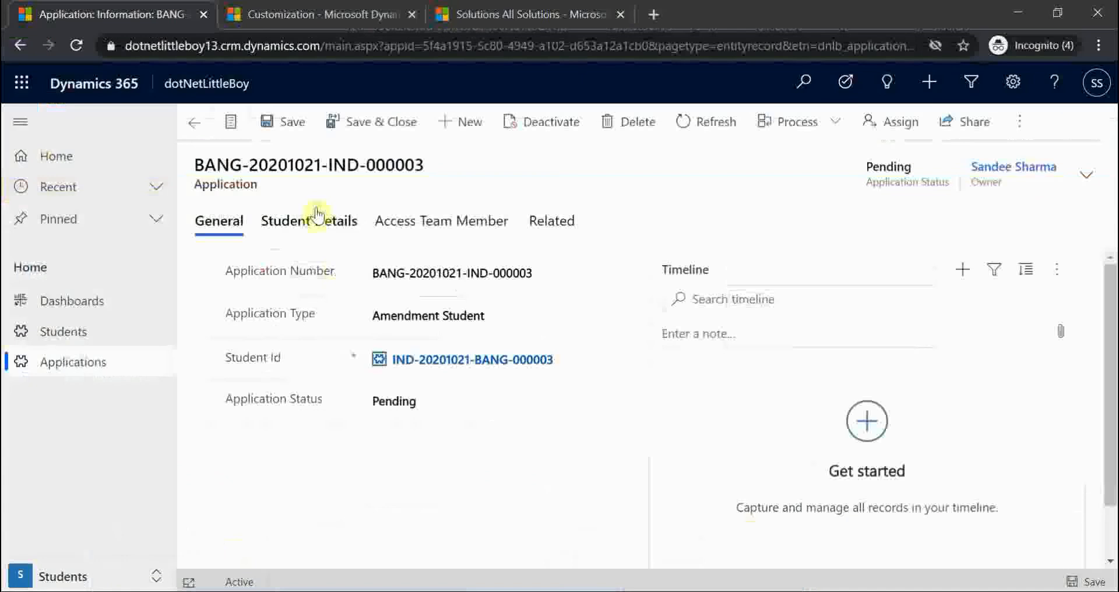
click(77, 45)
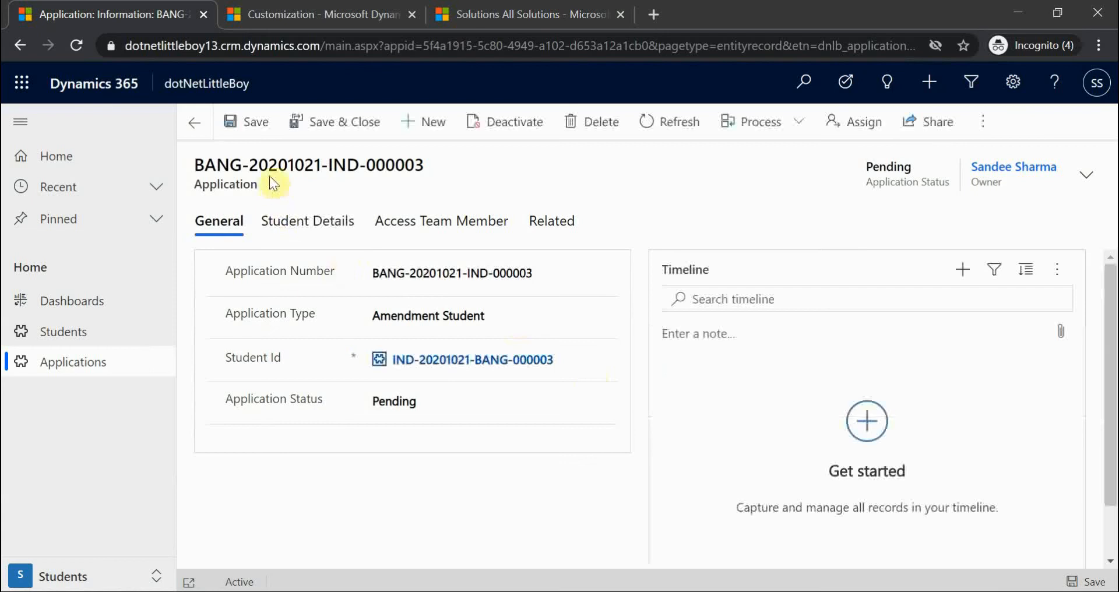
- Check the record's Flow menu for the process, then go back to Active Applications
click(982, 121)
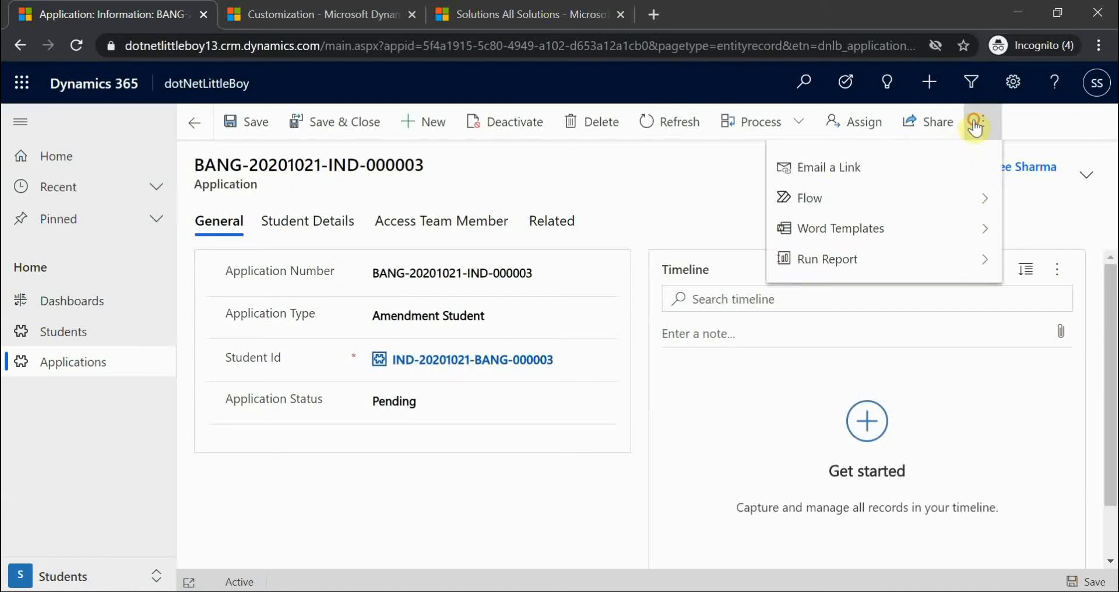
click(879, 201)
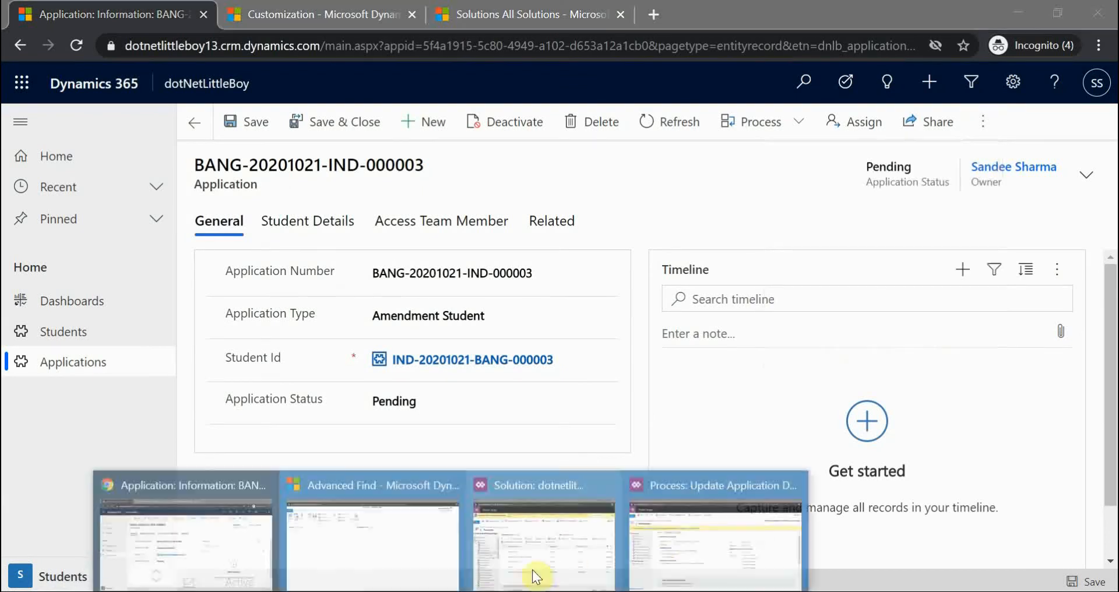
click(700, 557)
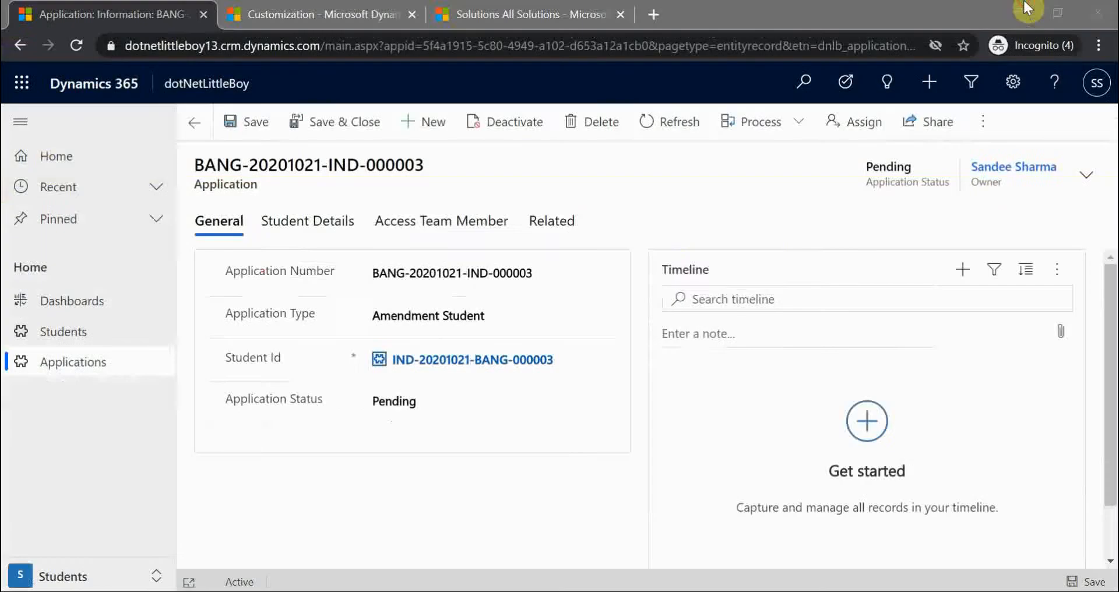
click(1019, 9)
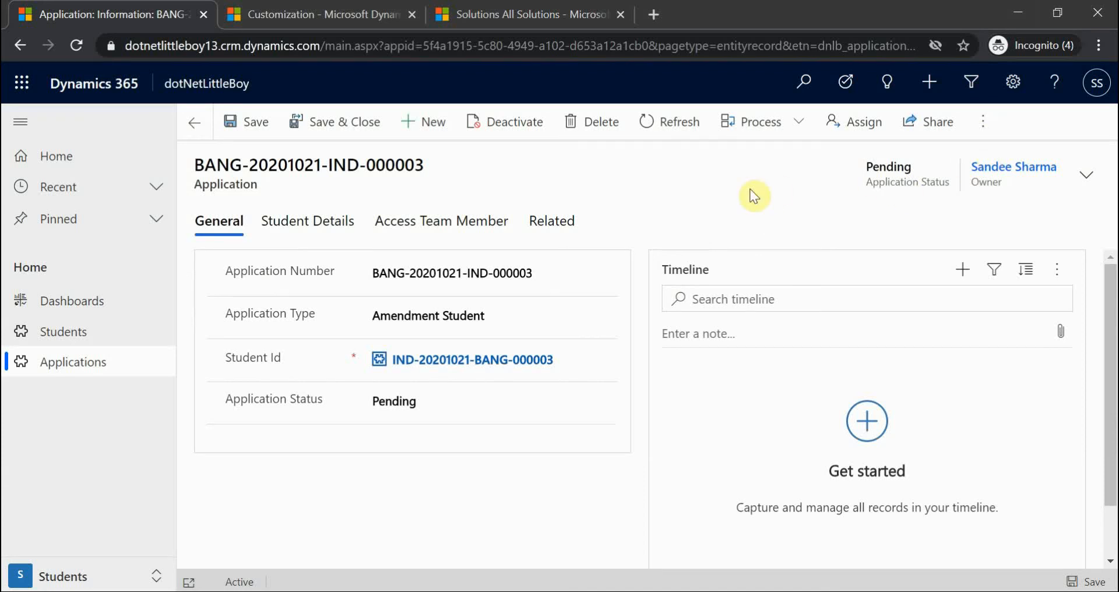
click(190, 128)
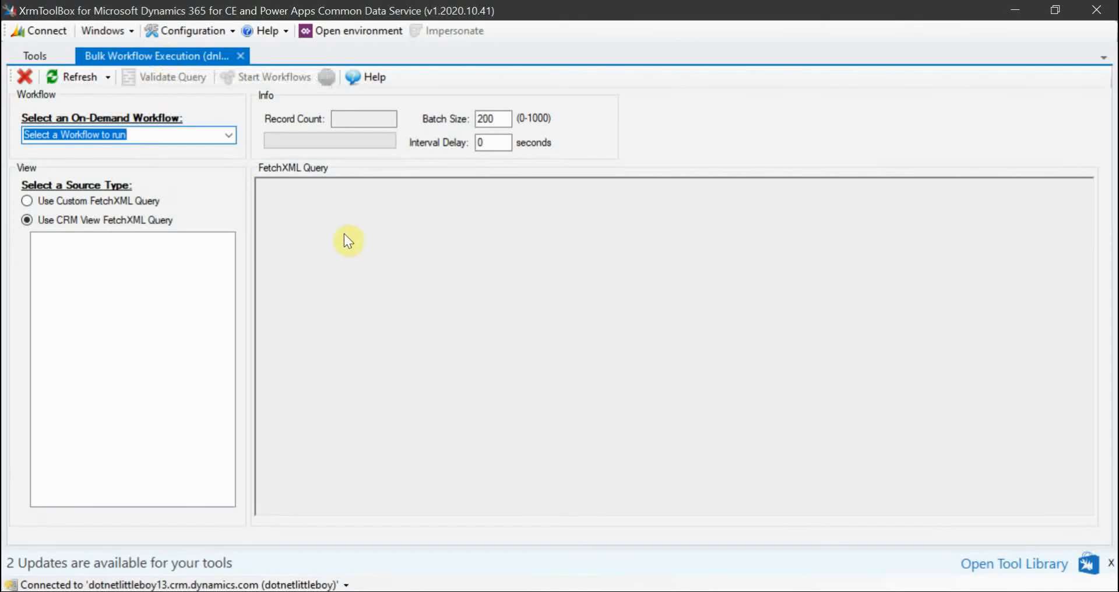
- Refresh the on-demand workflows and choose Update Application Data From Student
click(378, 358)
click(76, 77)
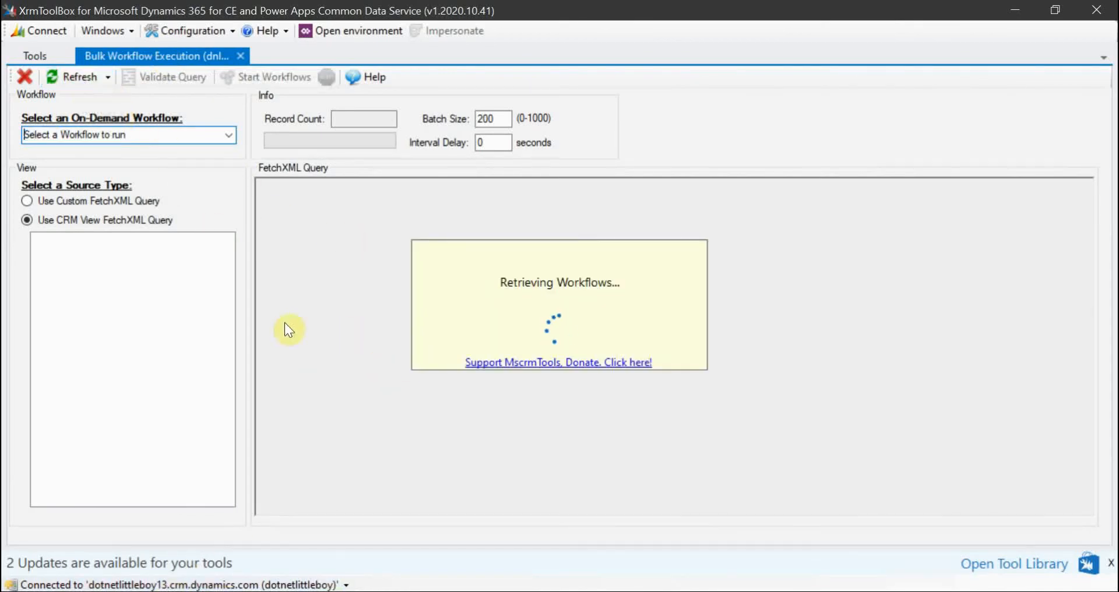
click(229, 135)
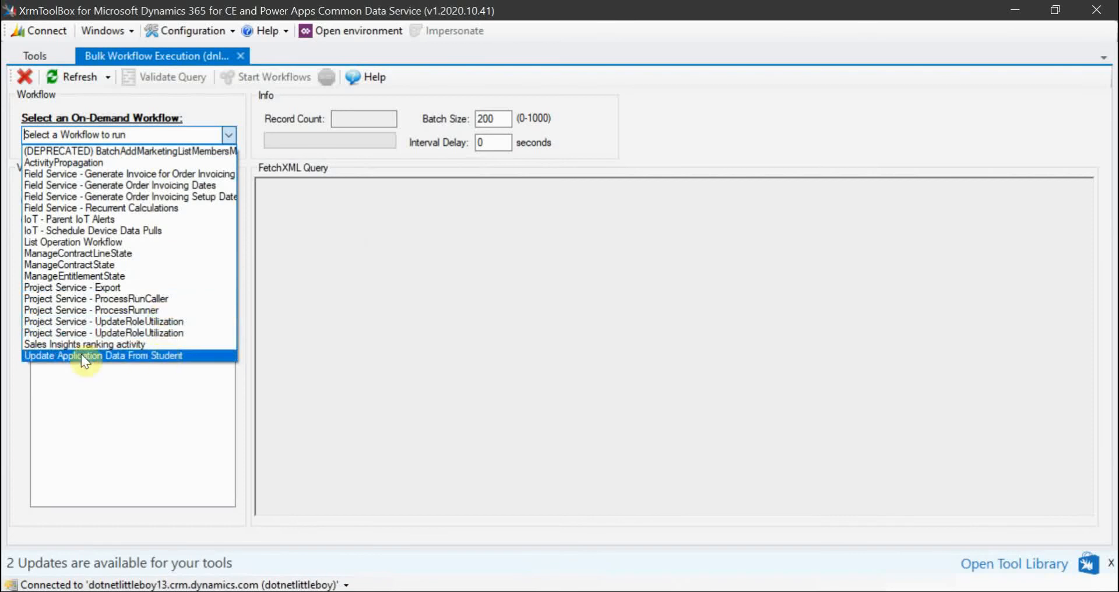
click(107, 357)
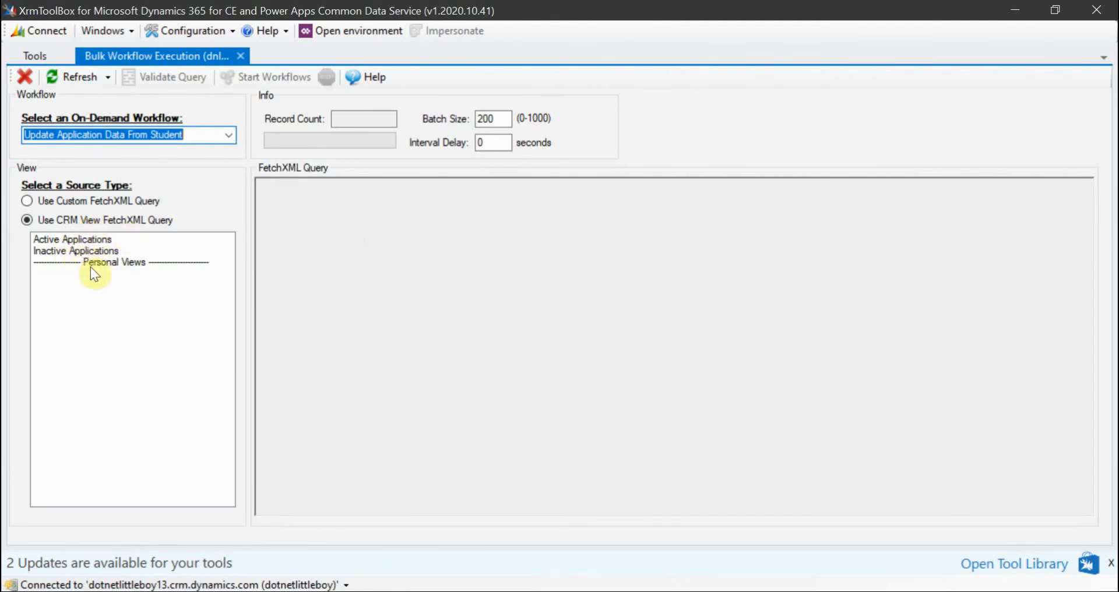
- Use the Active Applications view as the query source and validate it, returning 6 records
click(86, 238)
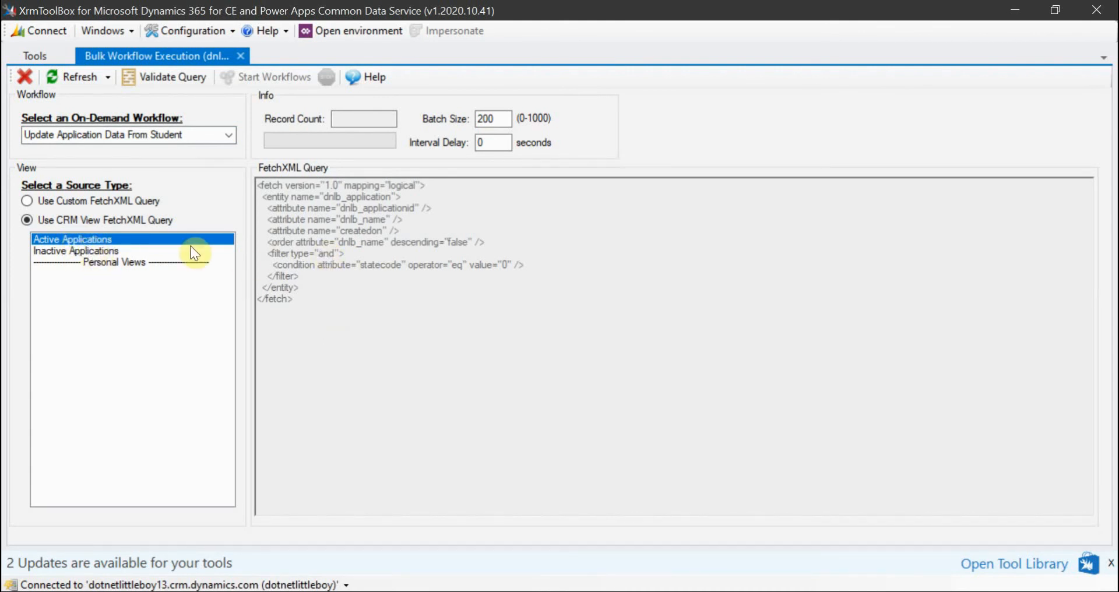
click(139, 201)
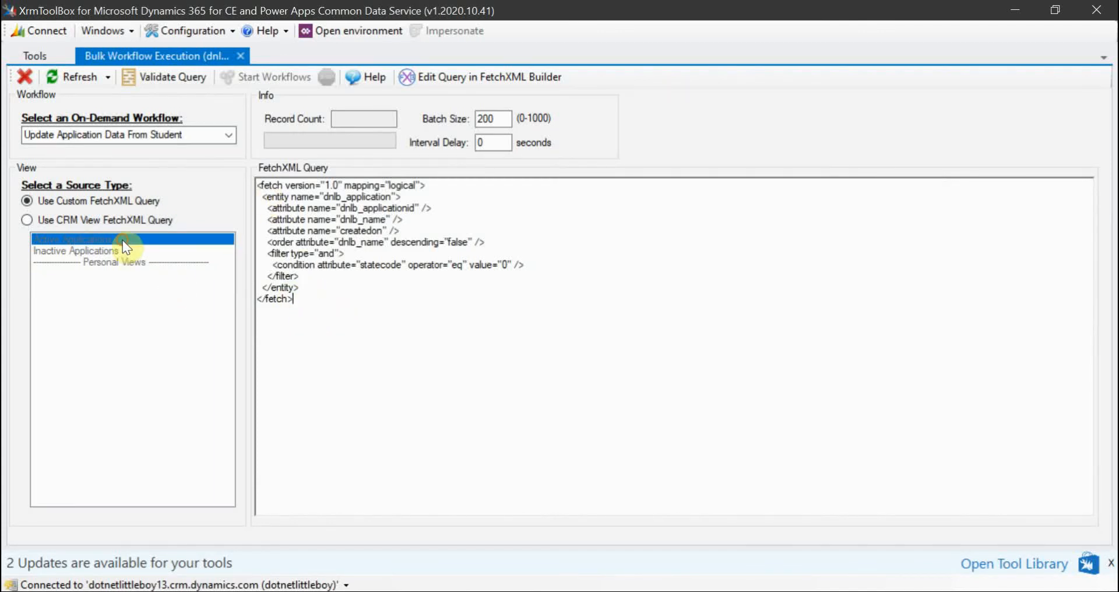
click(119, 221)
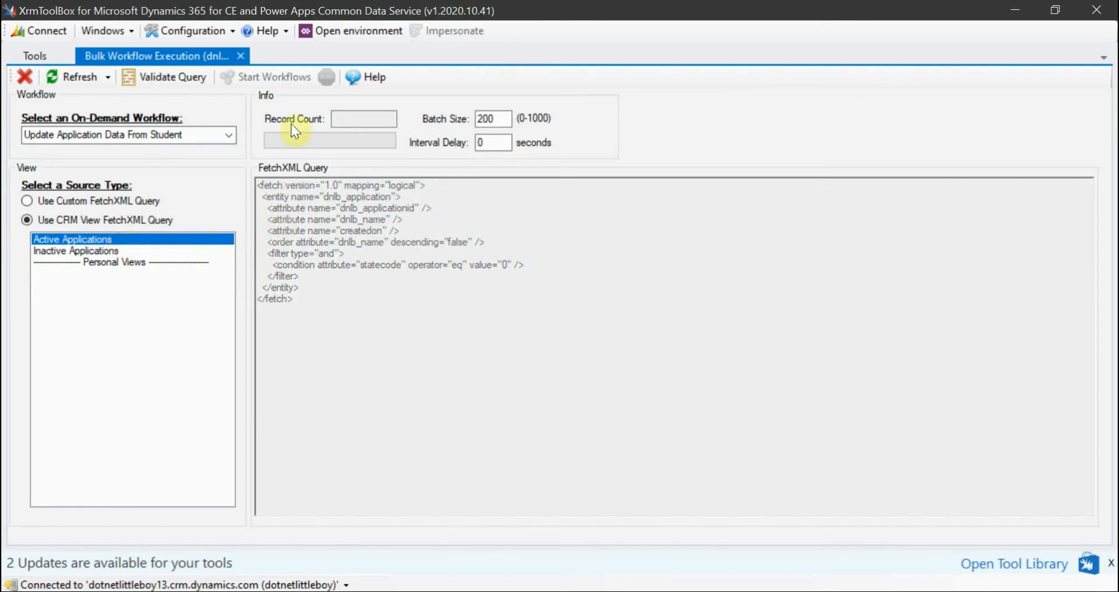
click(163, 85)
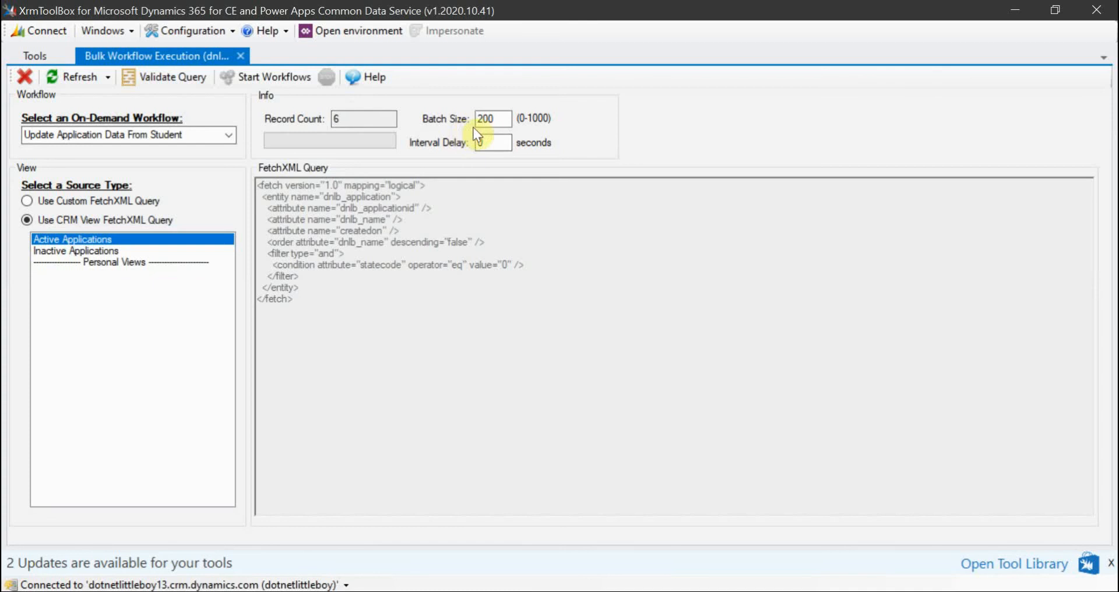
click(499, 121)
- Change the Interval Delay from 0 to 1 second
click(489, 143)
key(BackSpace)
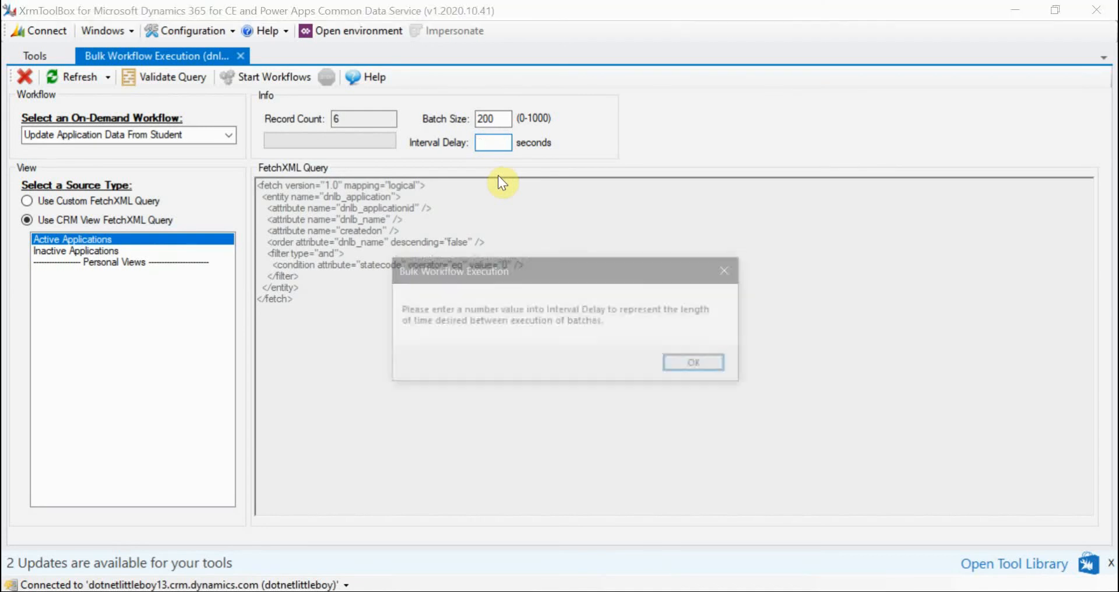
click(675, 364)
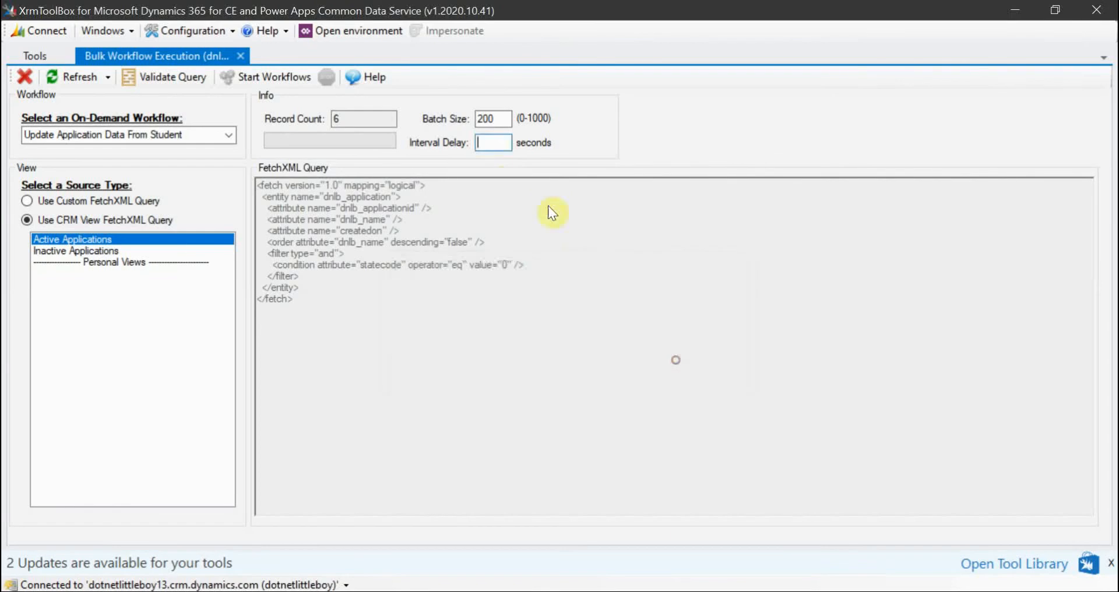
text(1)
click(497, 116)
click(498, 146)
mouse_move(457, 577)
click(169, 547)
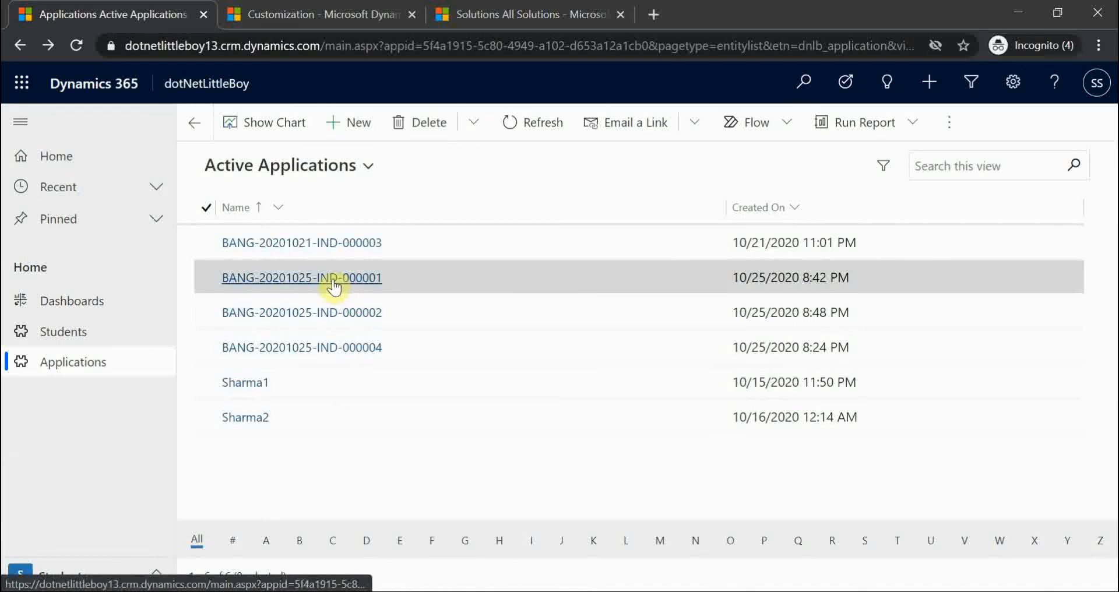
click(333, 281)
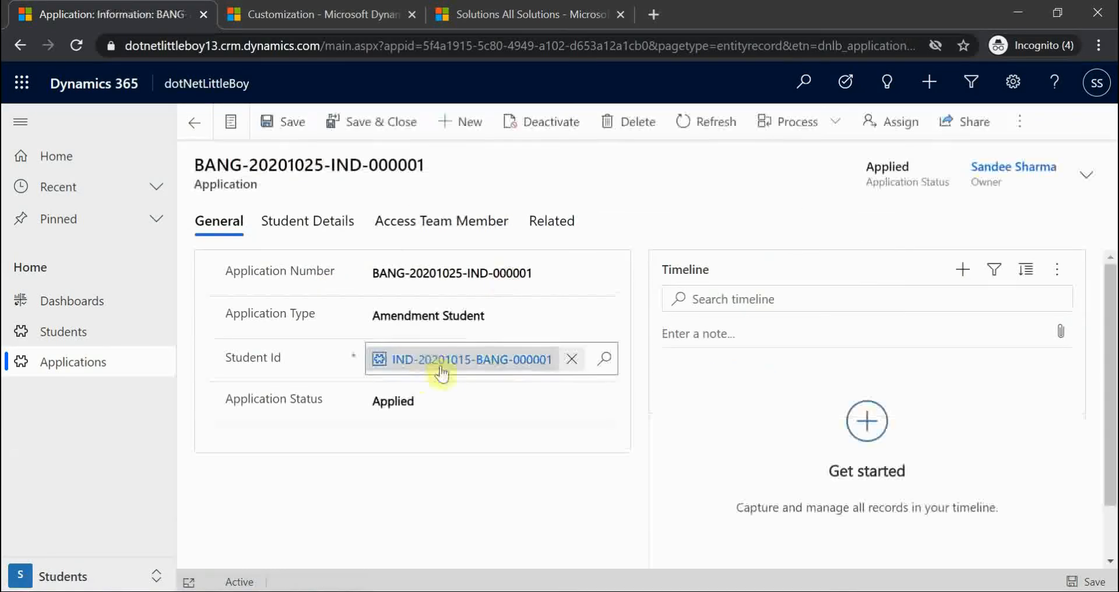
click(326, 221)
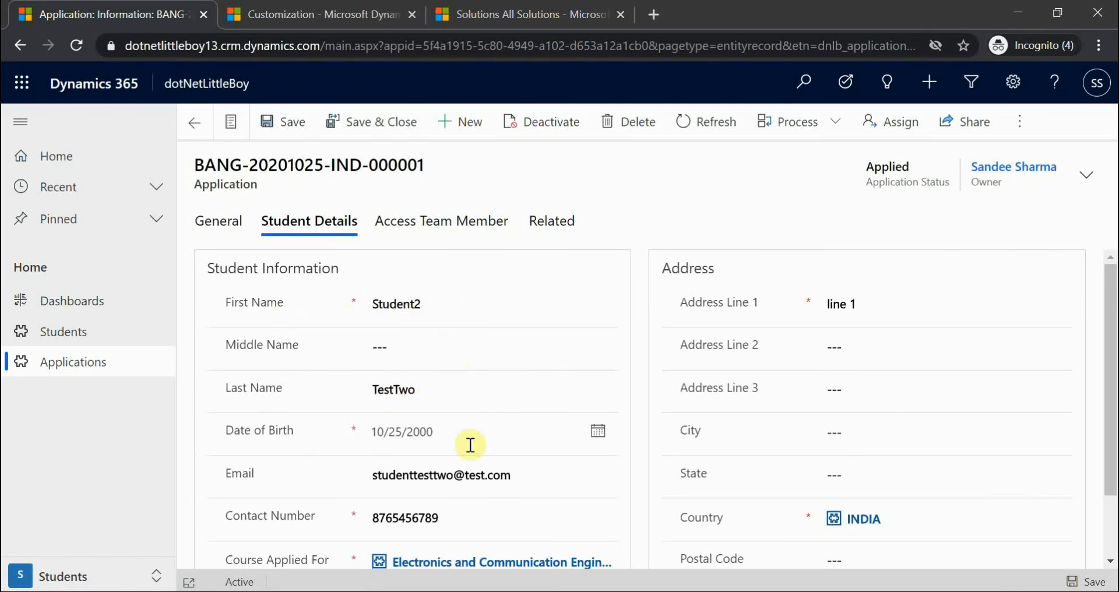
click(225, 232)
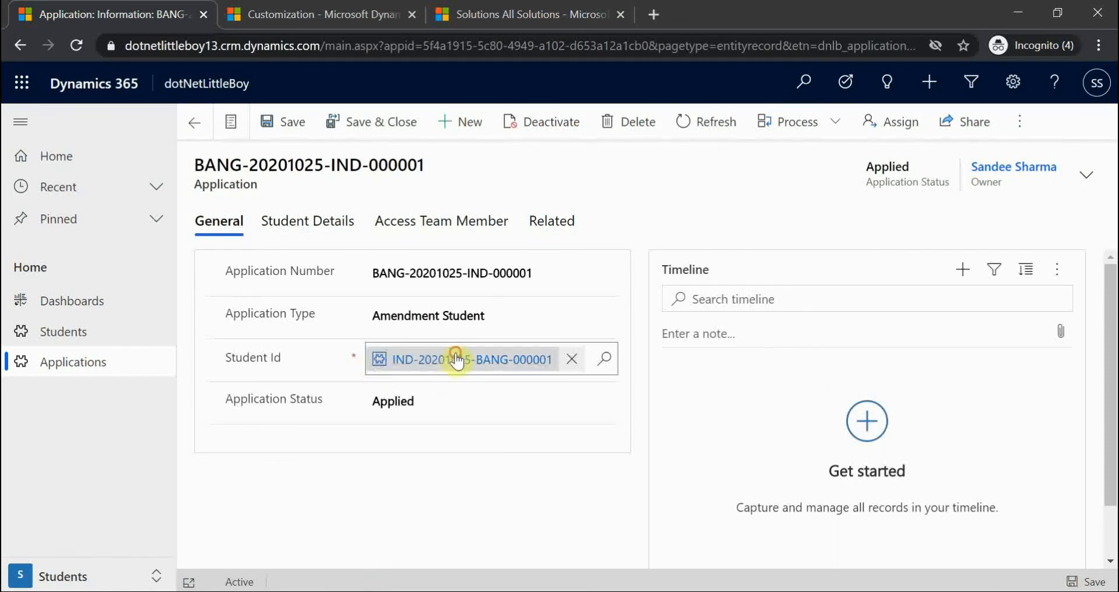
click(456, 360)
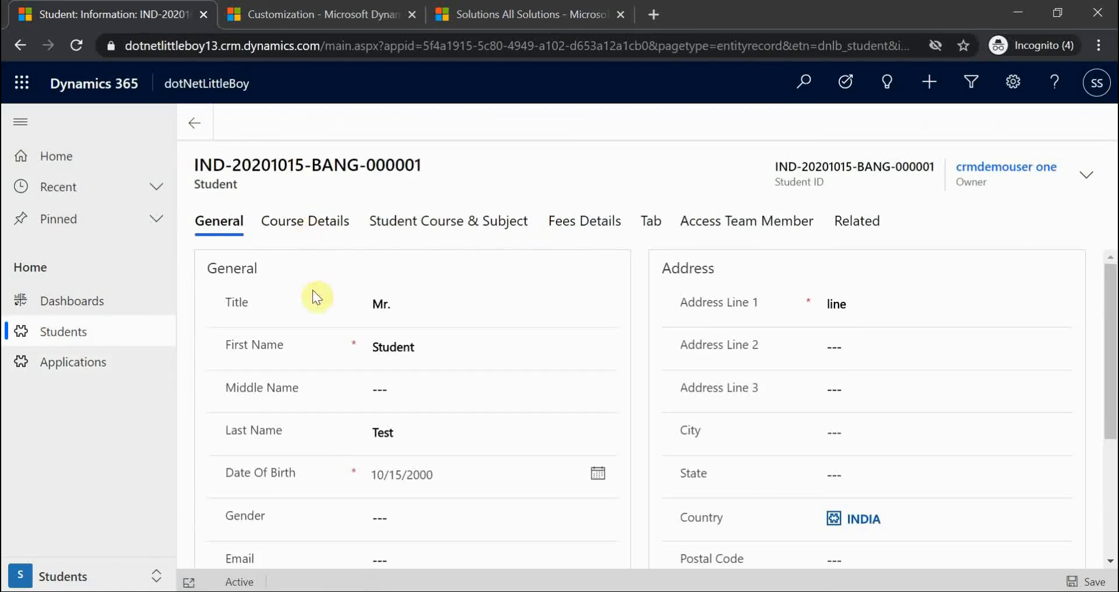
drag(424, 344, 320, 355)
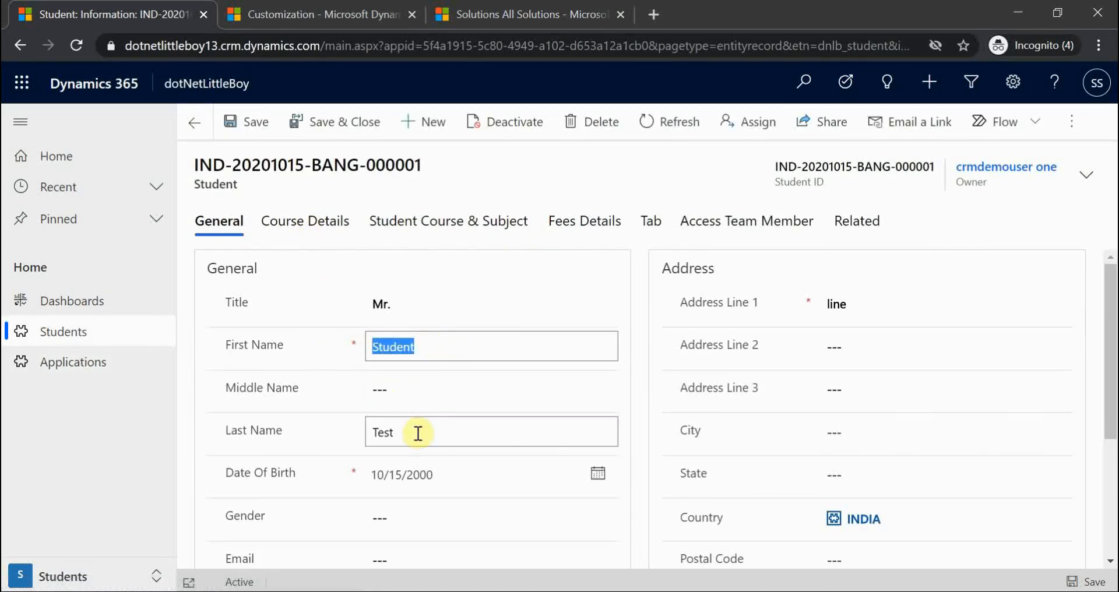
drag(418, 433, 347, 431)
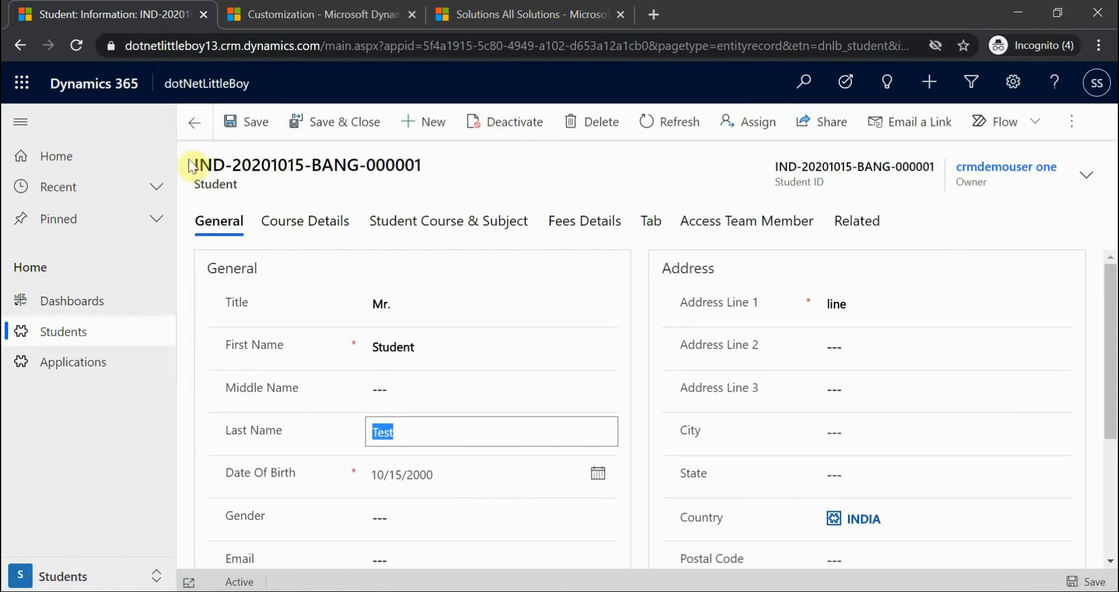
click(193, 132)
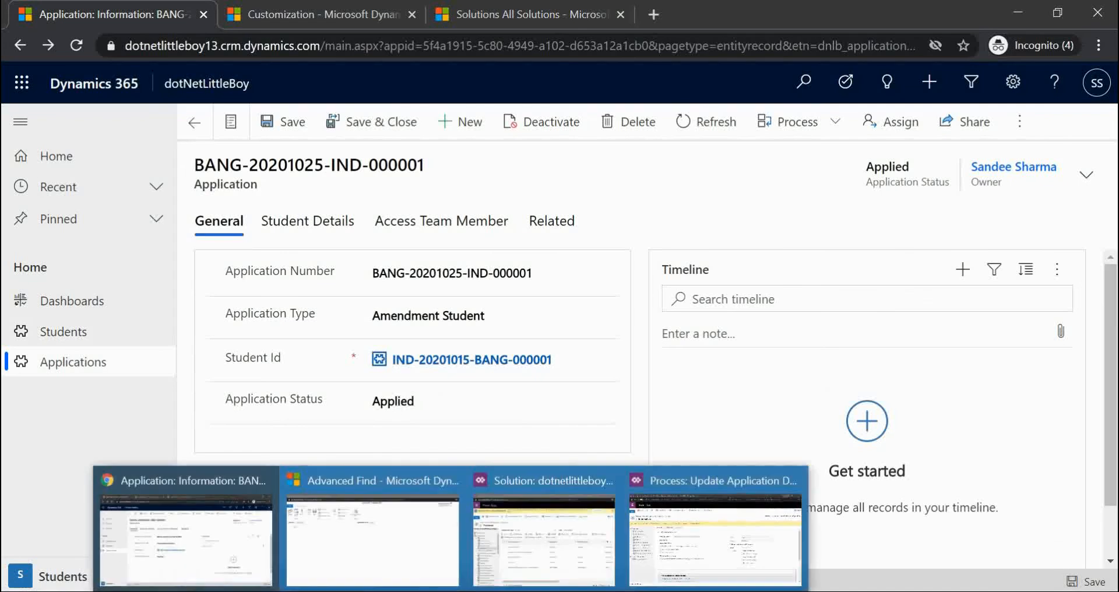
- Run the workflow on all 6 active applications and confirm it finished with 0 errors
click(674, 591)
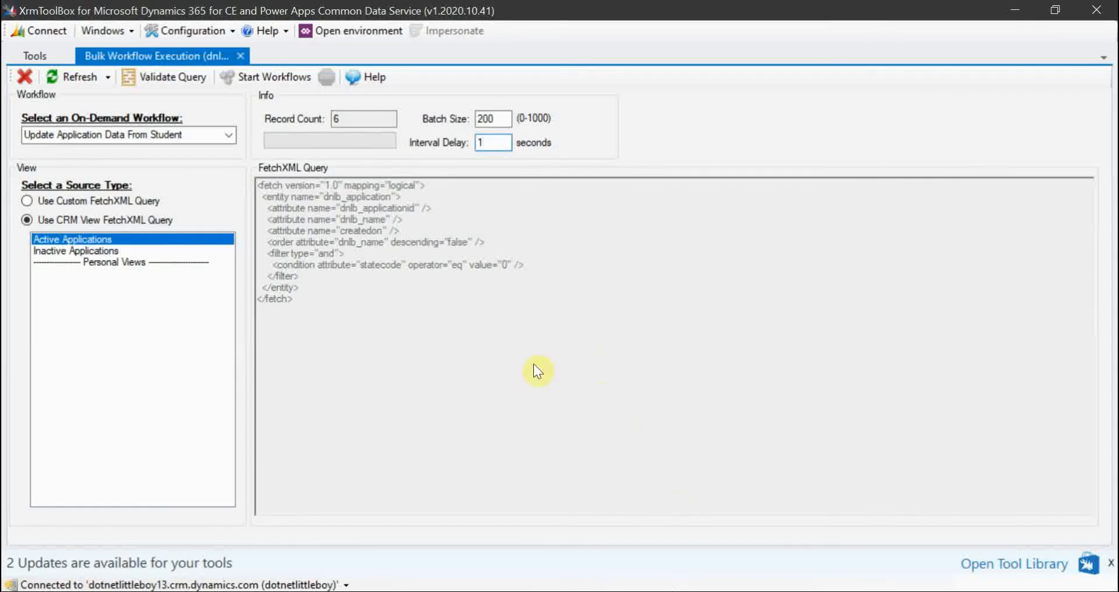
click(271, 78)
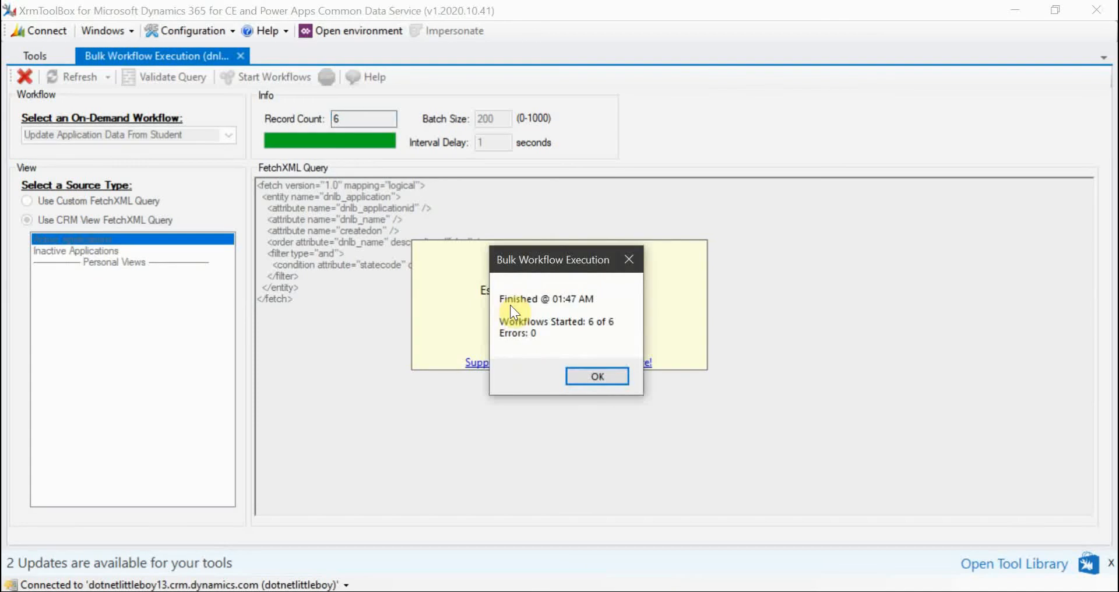
click(597, 377)
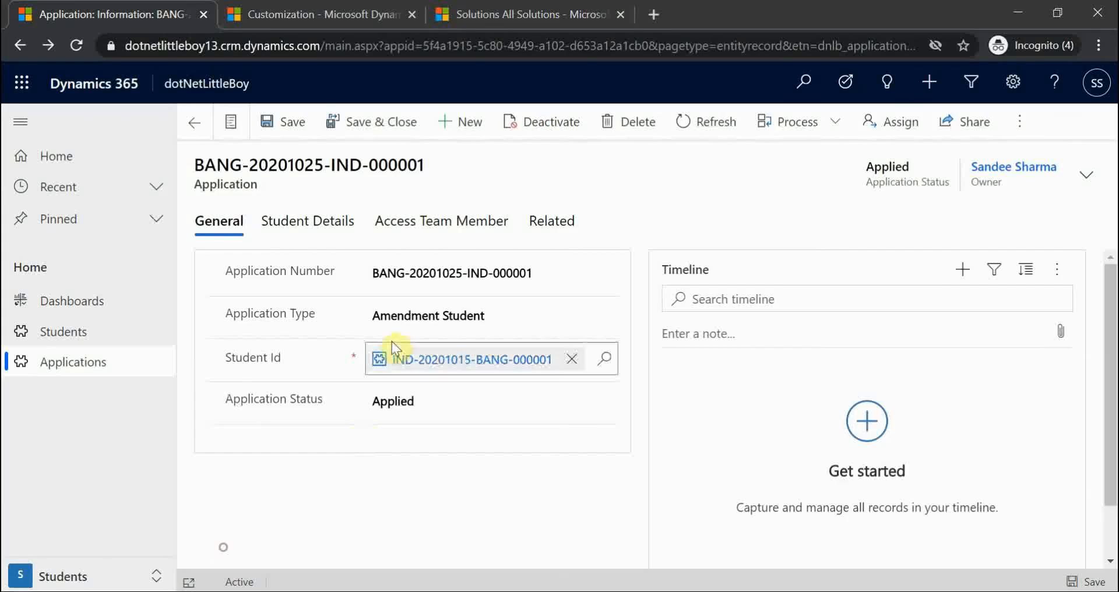
click(225, 547)
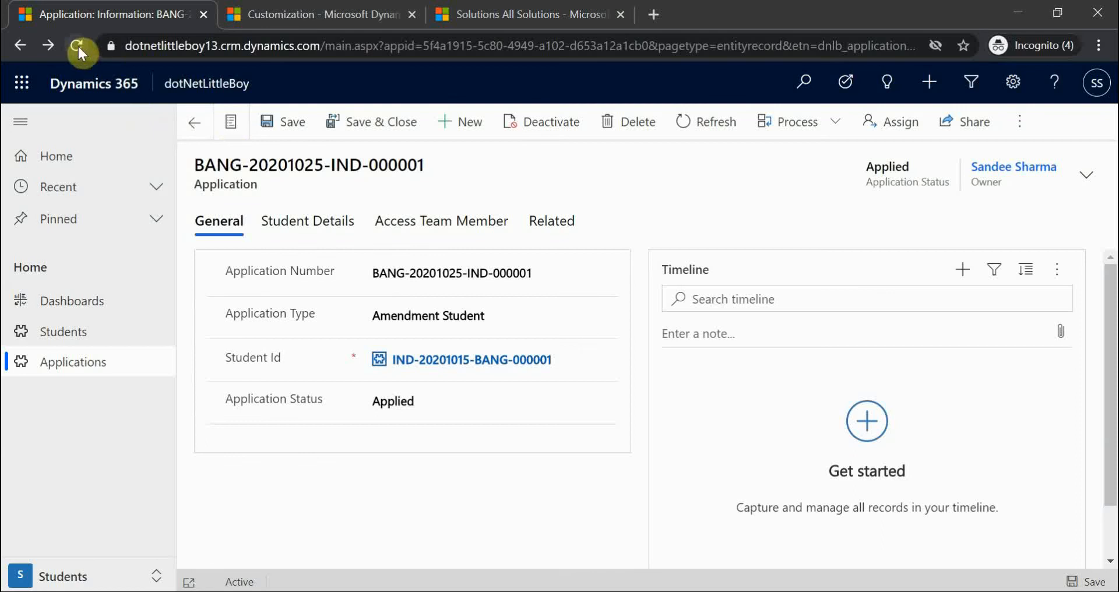
click(709, 129)
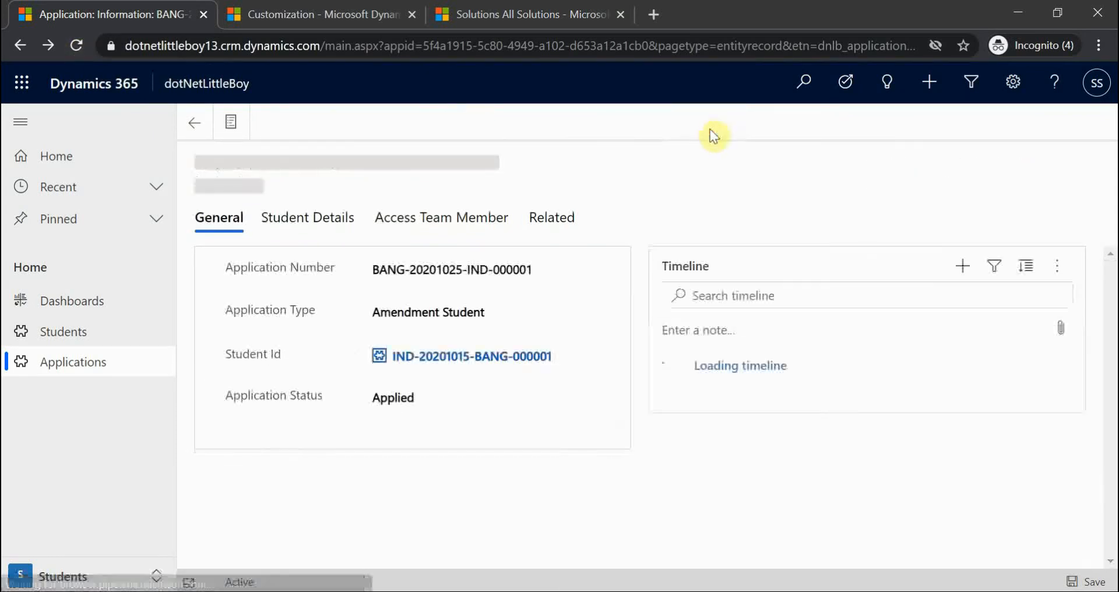
click(307, 224)
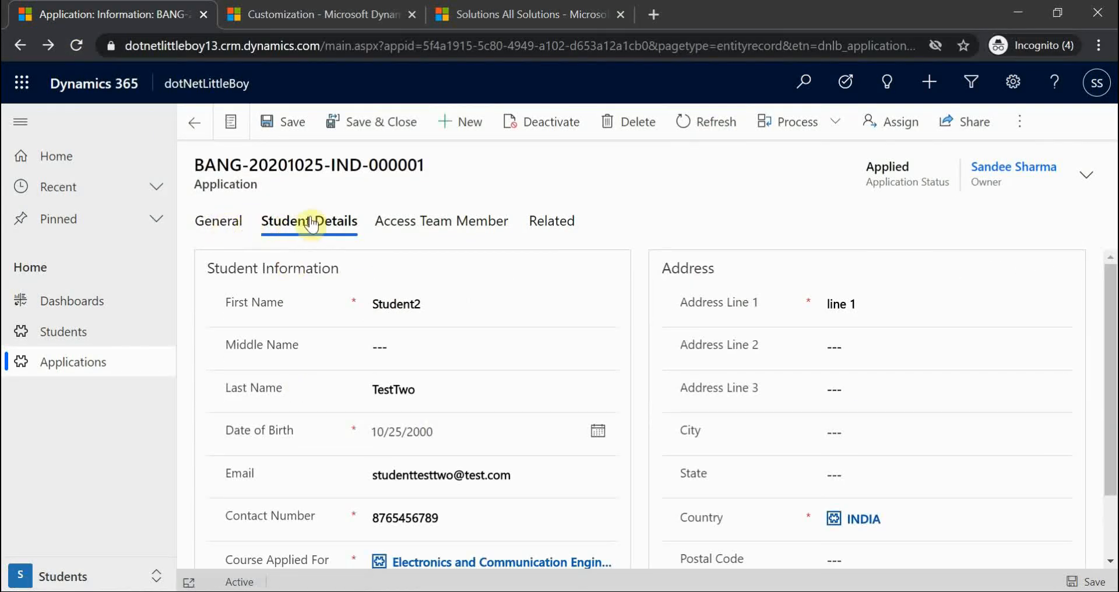
click(706, 130)
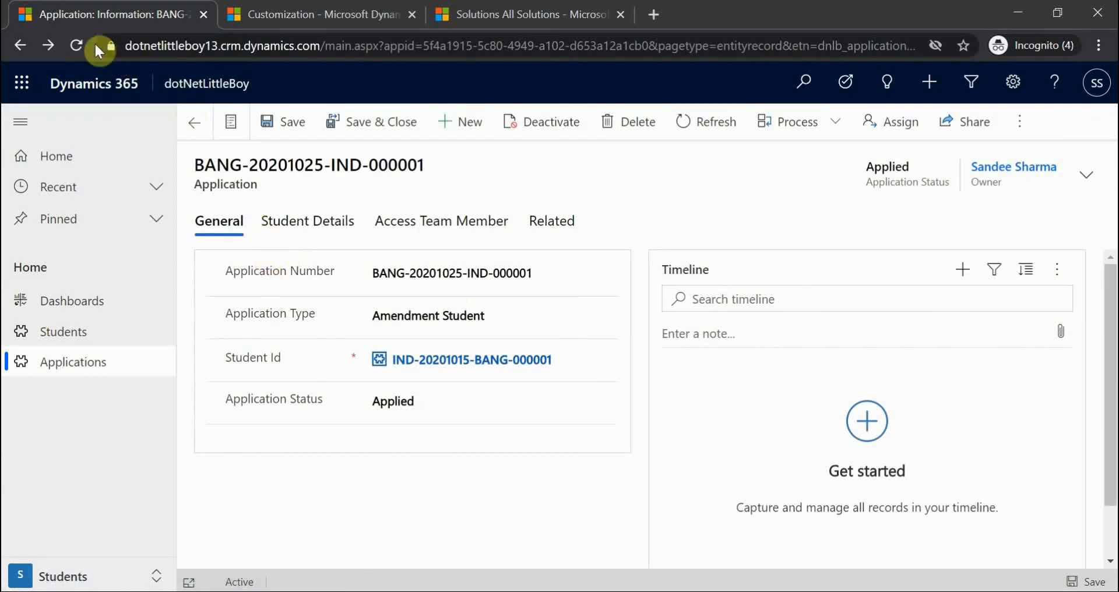
click(77, 45)
click(320, 278)
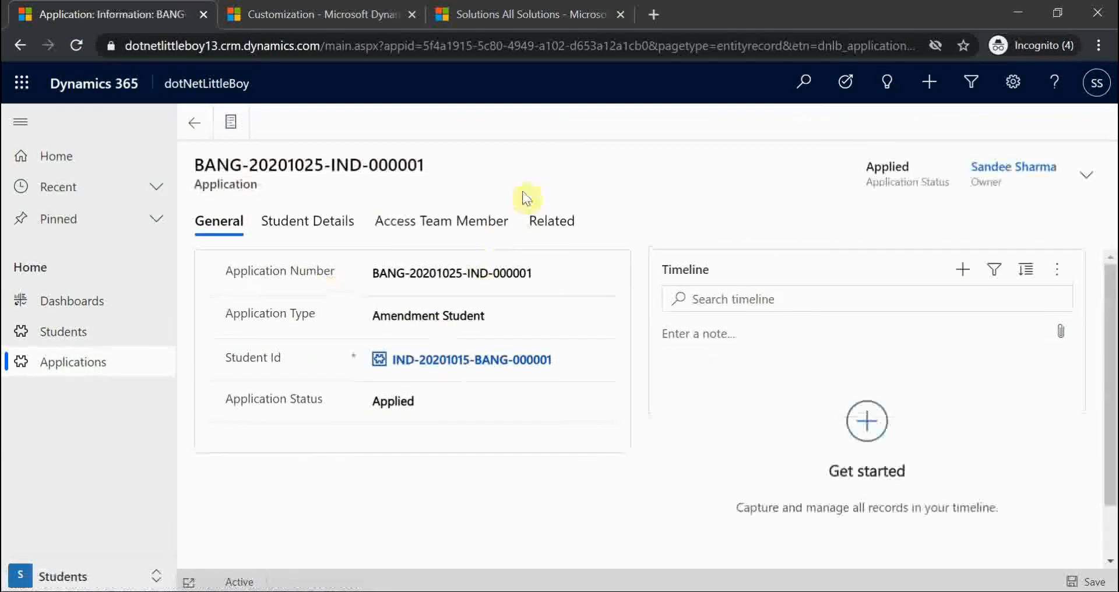
click(301, 228)
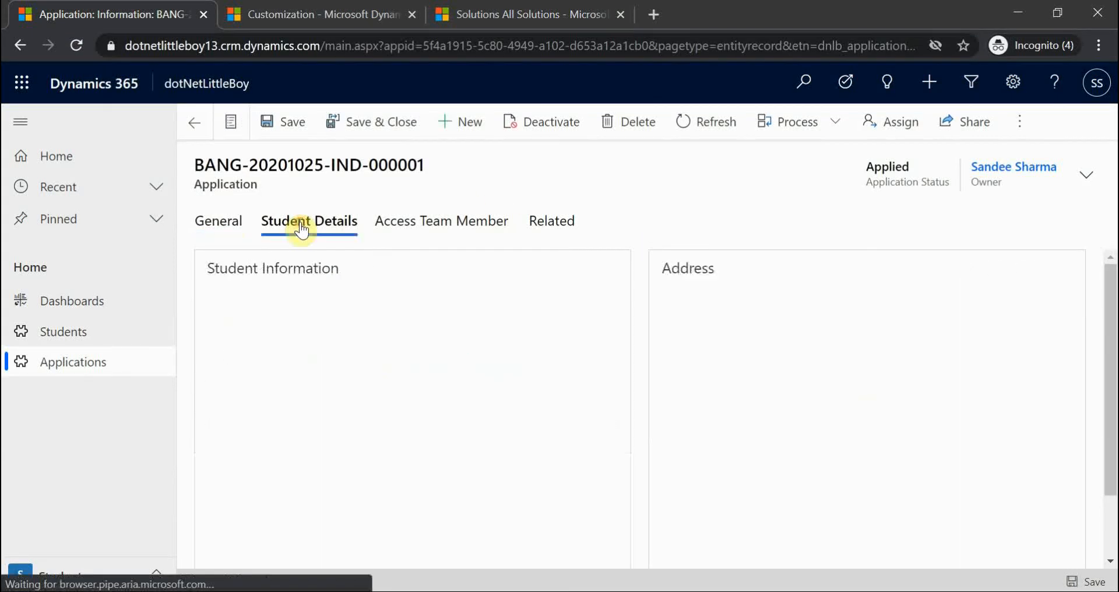
click(271, 302)
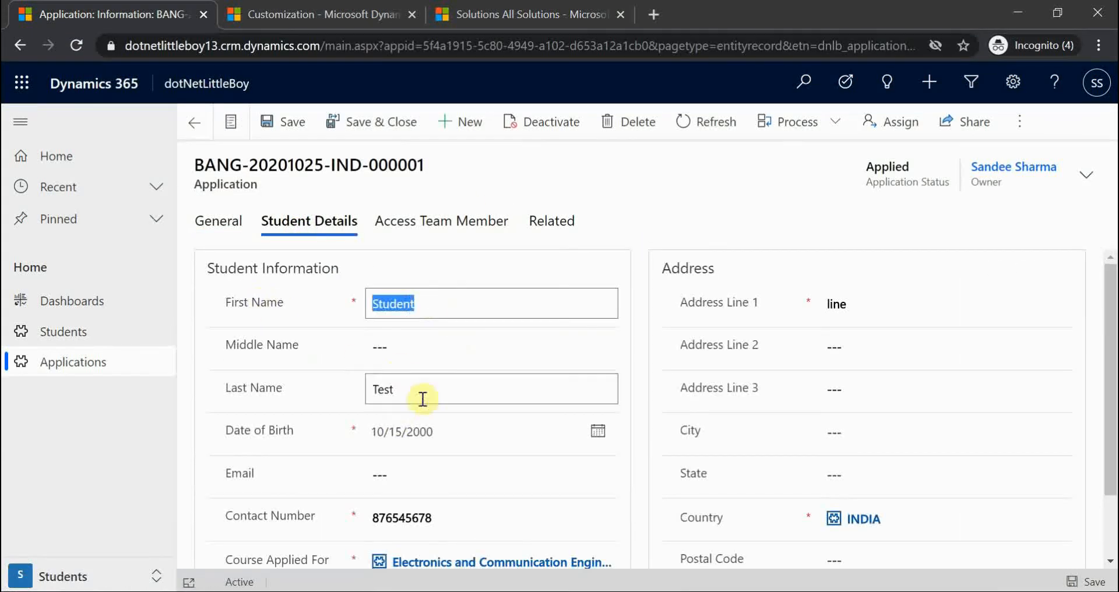
click(274, 379)
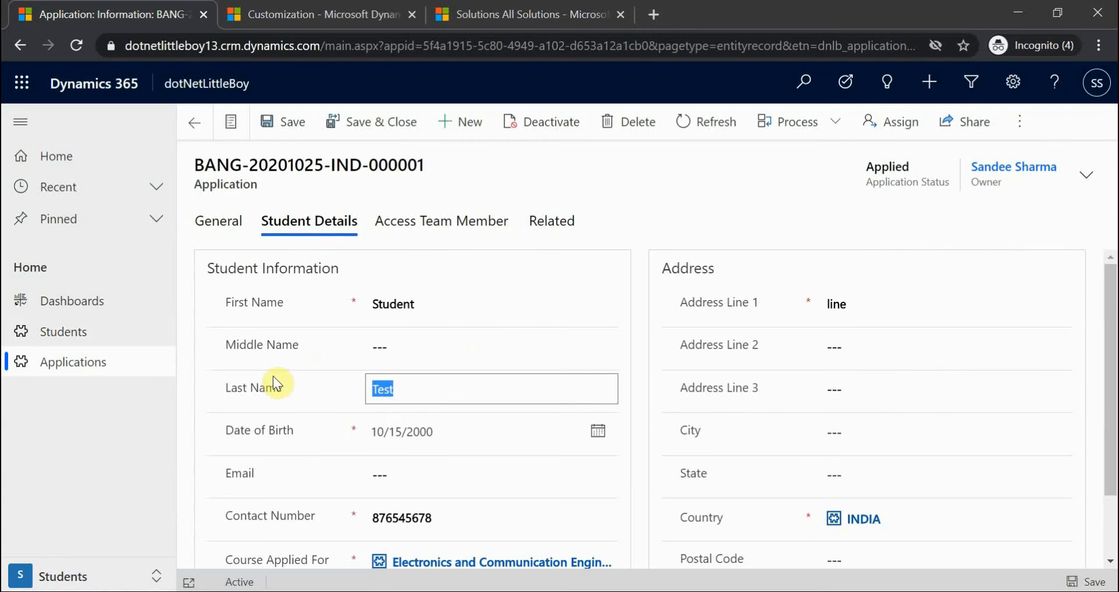
click(215, 221)
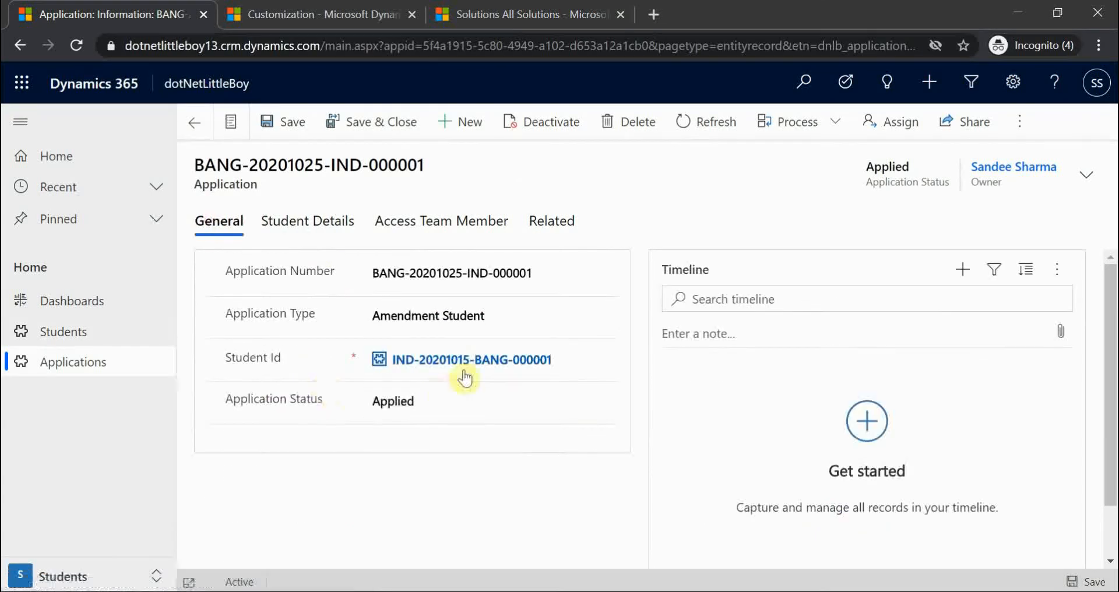
click(466, 373)
click(439, 344)
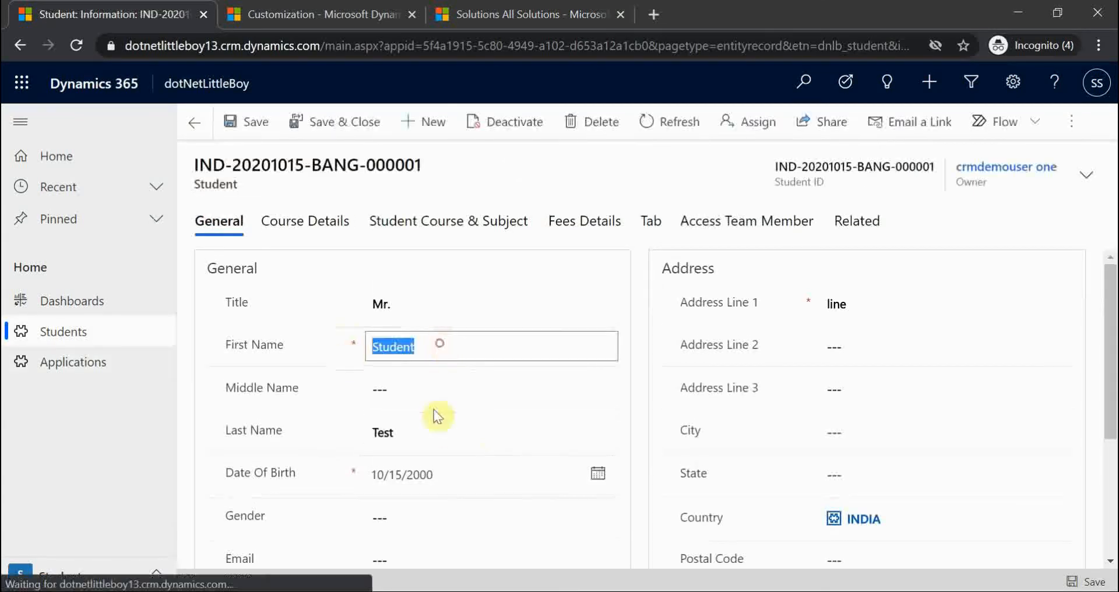
click(338, 432)
click(479, 480)
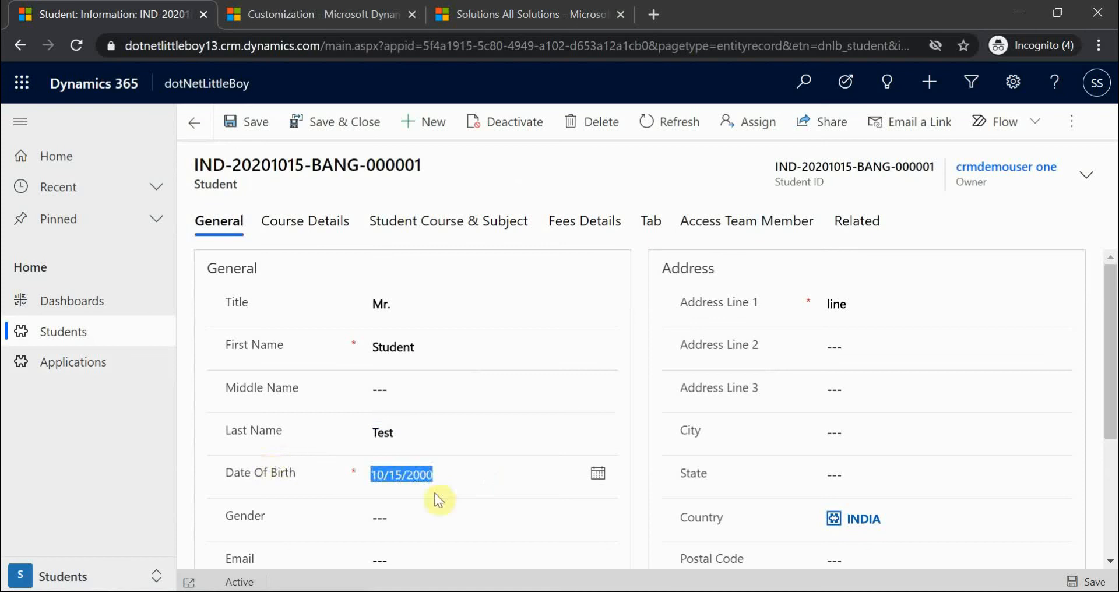
scroll(709, 513, down, 3)
click(449, 429)
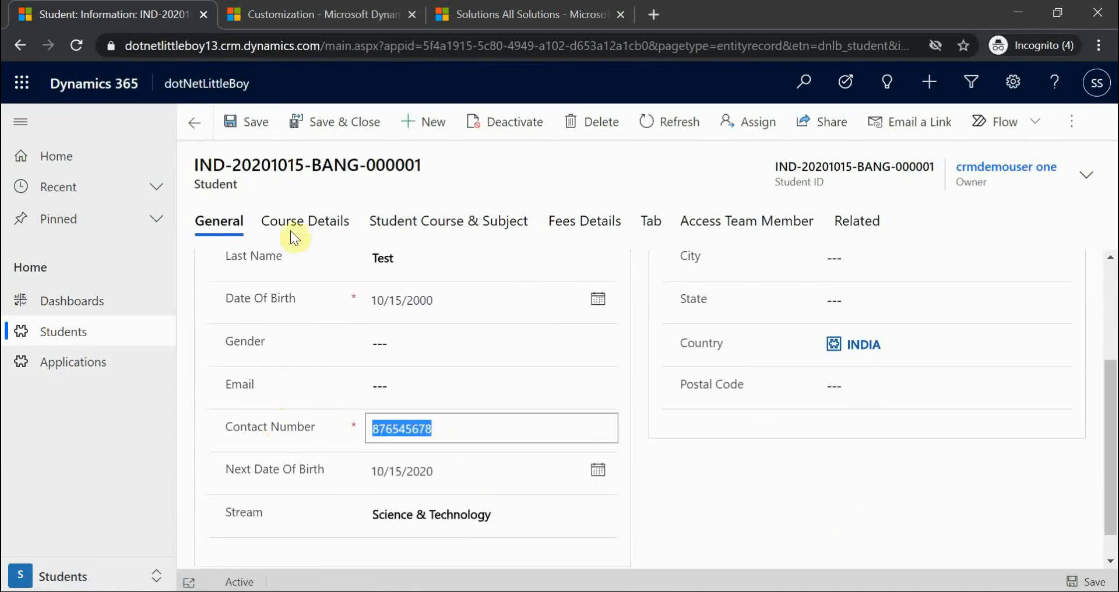
- Confirm the application's Date of Birth and Contact Number, enter 'line' in Address Line 1, return to XrmToolBox
click(194, 124)
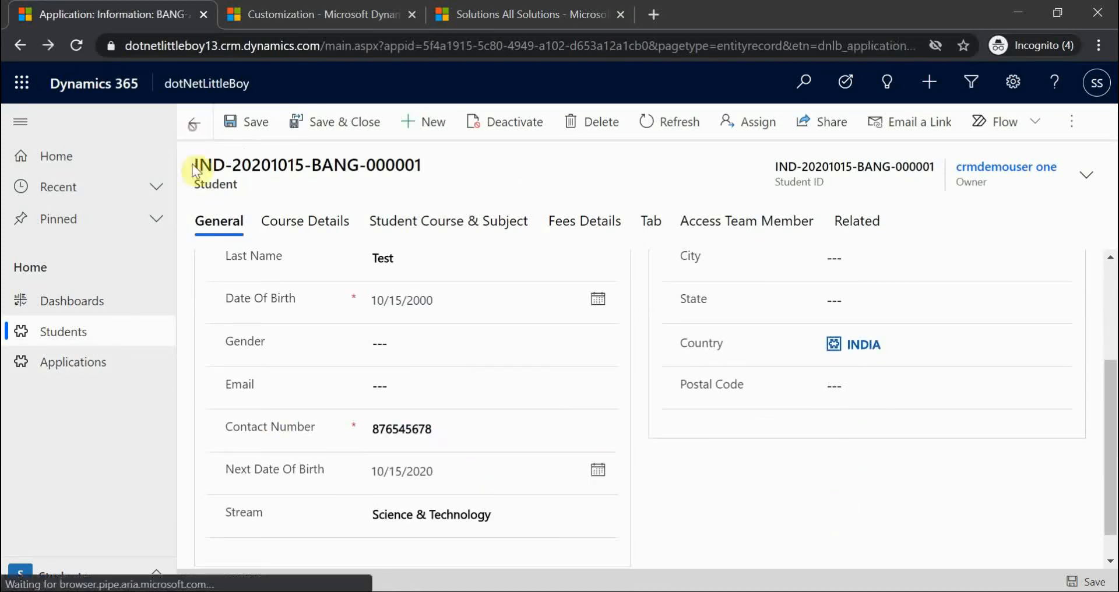
click(294, 223)
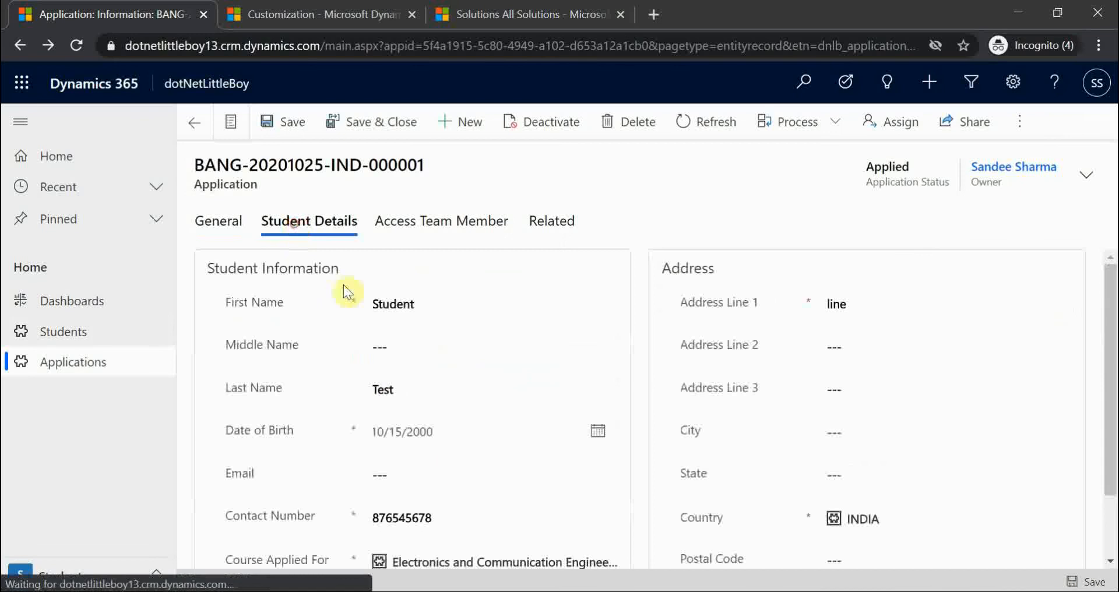
scroll(472, 454, down, 2)
click(452, 431)
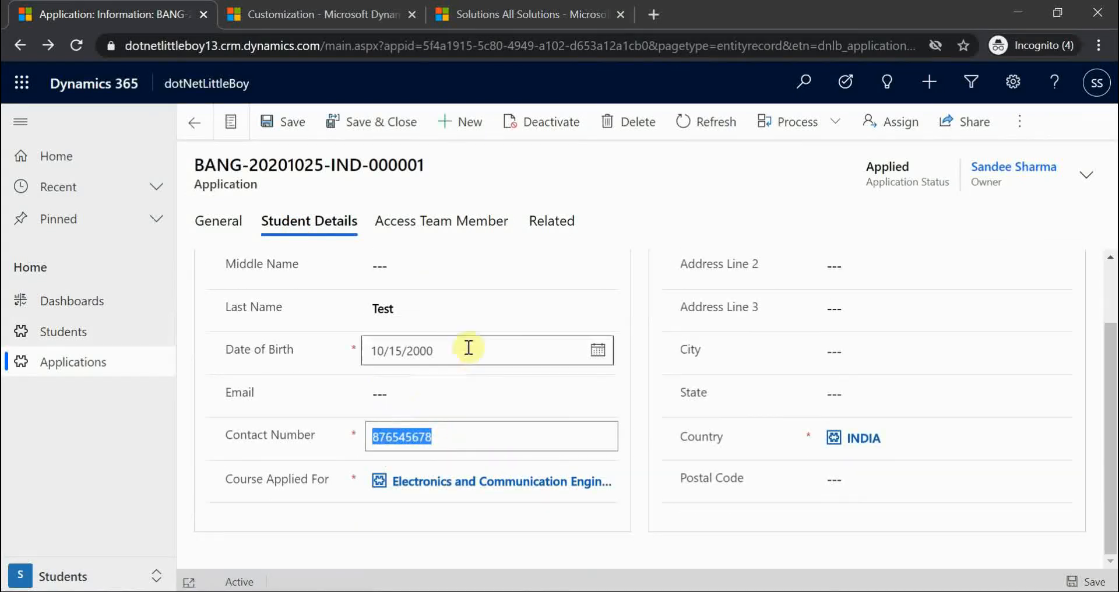
click(469, 348)
scroll(886, 408, up, 2)
click(869, 306)
text(line)
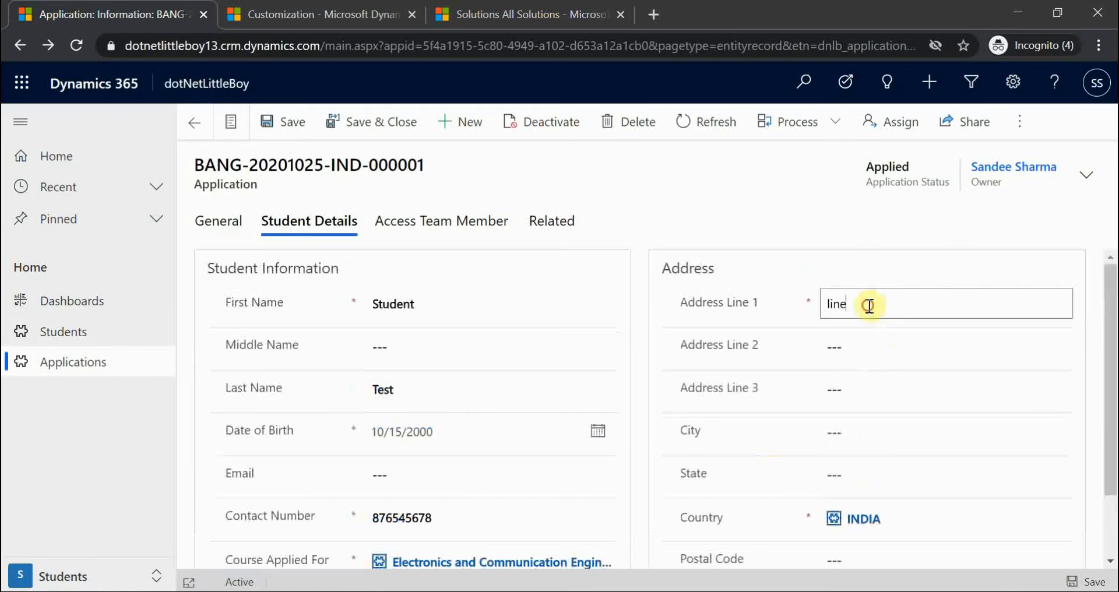
click(639, 200)
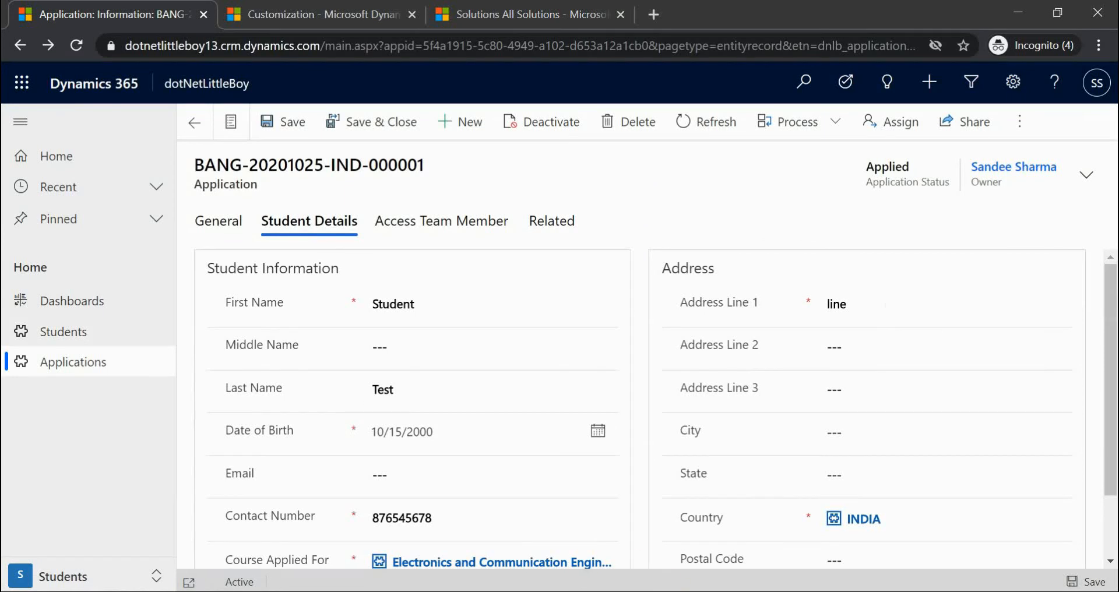
key(alt+Tab)
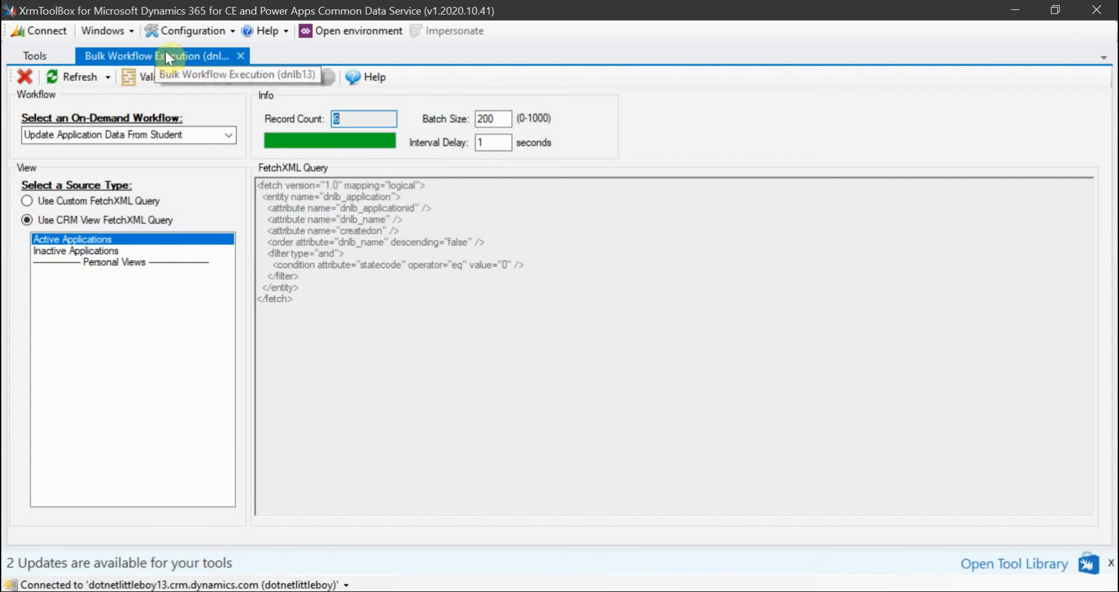
click(165, 31)
click(201, 76)
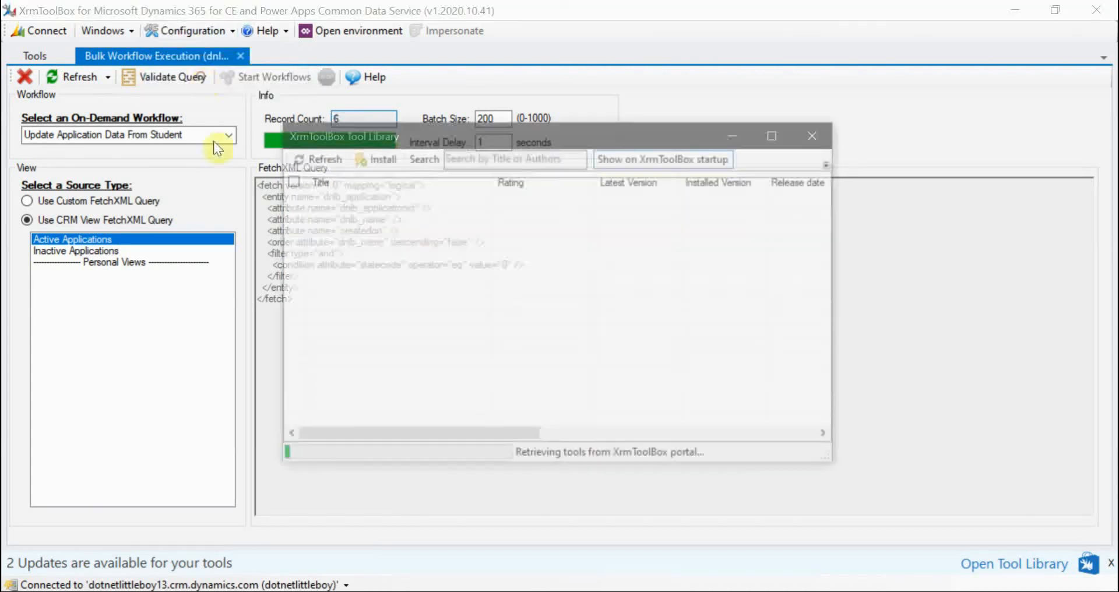
click(502, 160)
text(work)
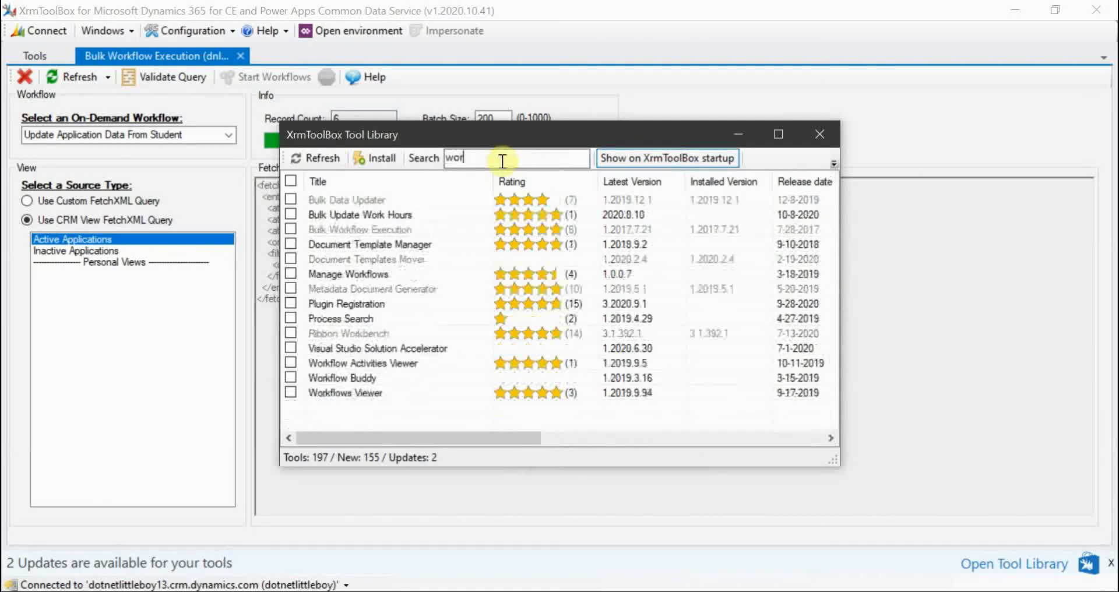
key(BackSpace)
key(BackSpace)
key(BackSpace)
key(BackSpace)
text(bu)
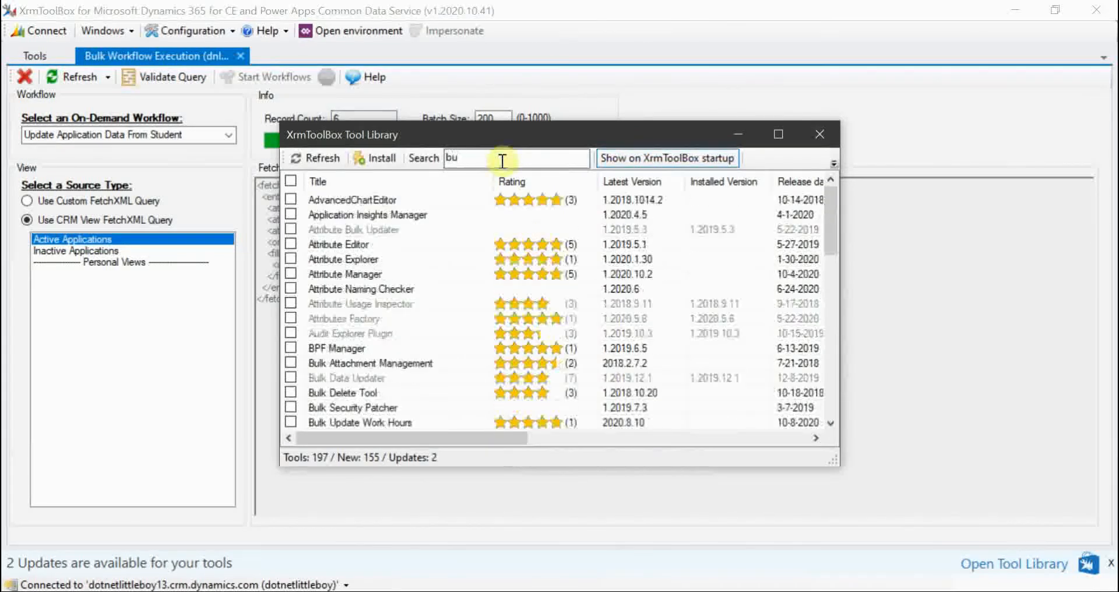
text(lk wor)
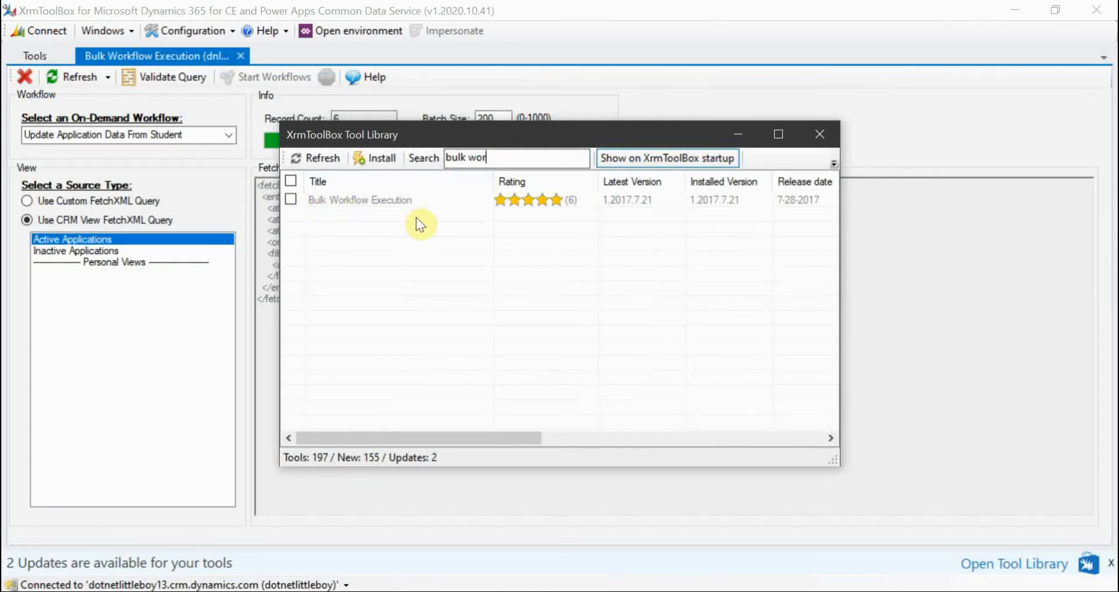
click(819, 135)
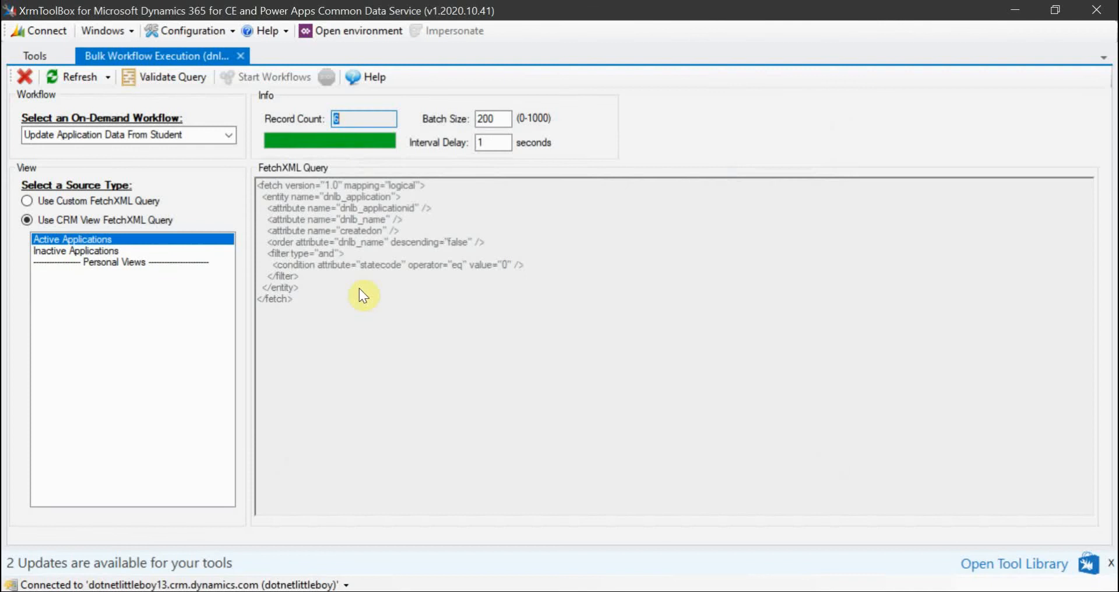